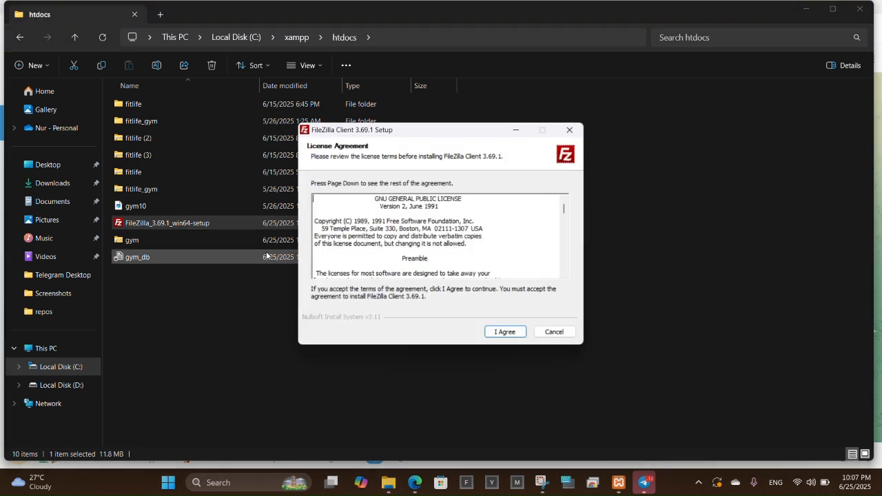
Install FileZilla Client 3.69.1 with default options, finish the setup, and return to the browser.
click(517, 334)
click(516, 334)
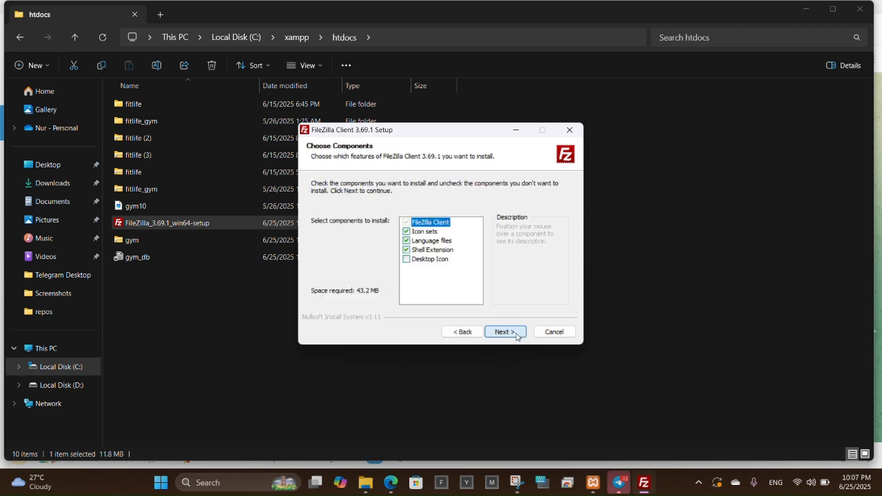
click(516, 333)
click(515, 334)
click(515, 334)
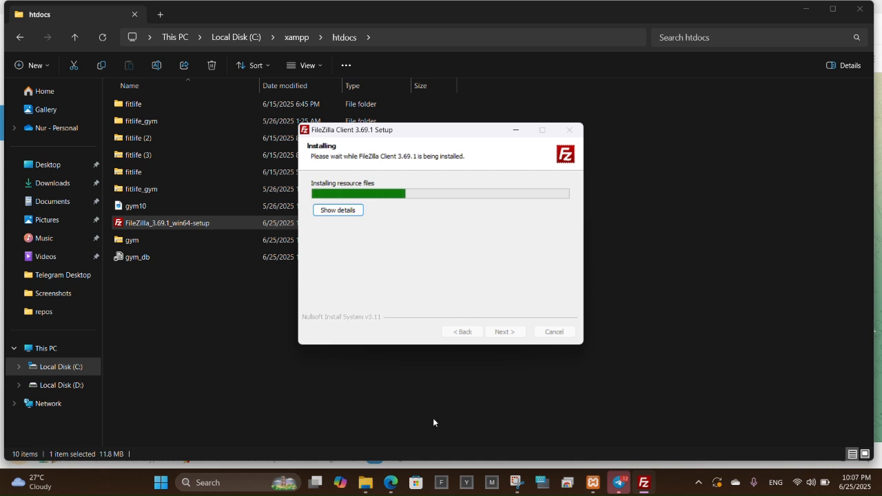
mouse_move(392, 485)
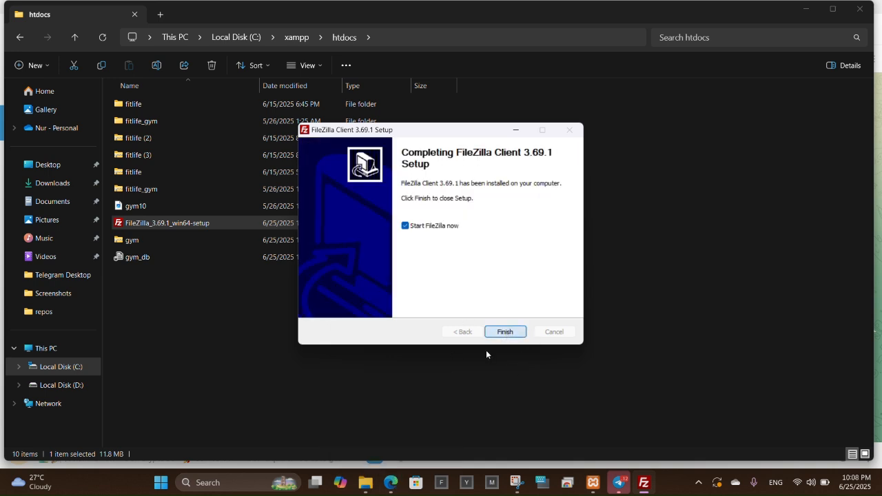
click(516, 333)
click(391, 482)
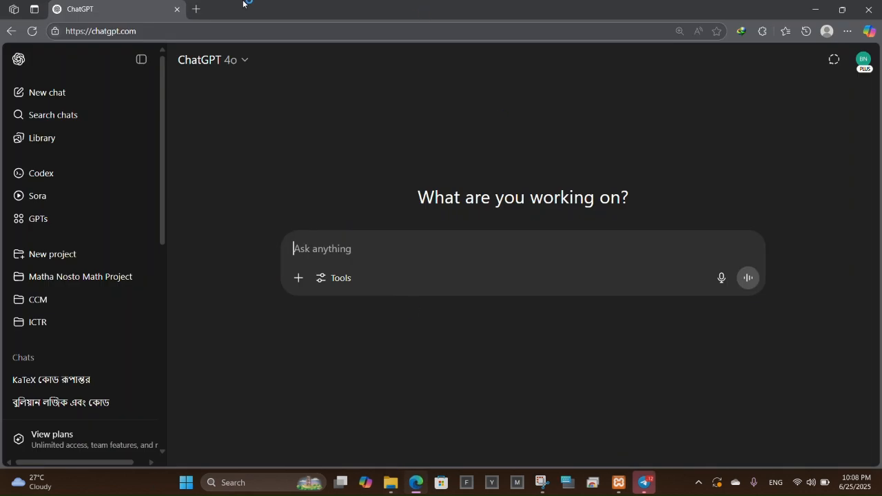
Search Bing for 'infinityfree' in a new tab and open the official InfinityFree site.
key(ctrl+t)
text(in)
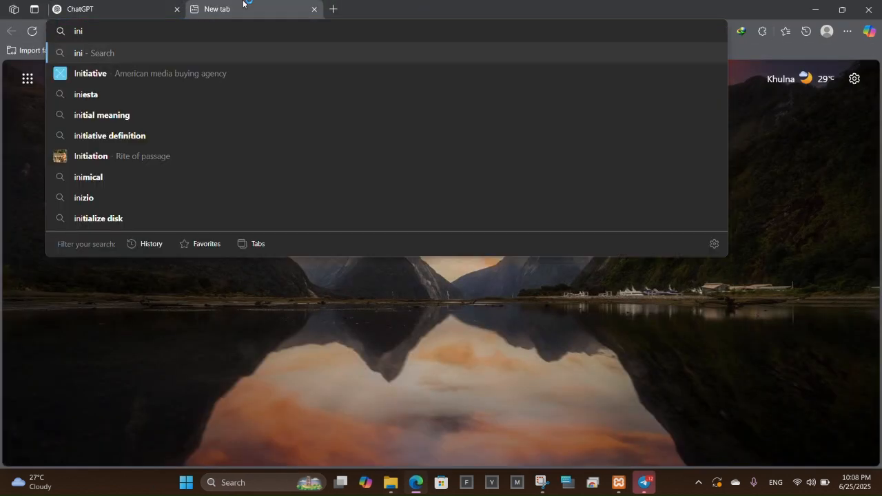
text(finy)
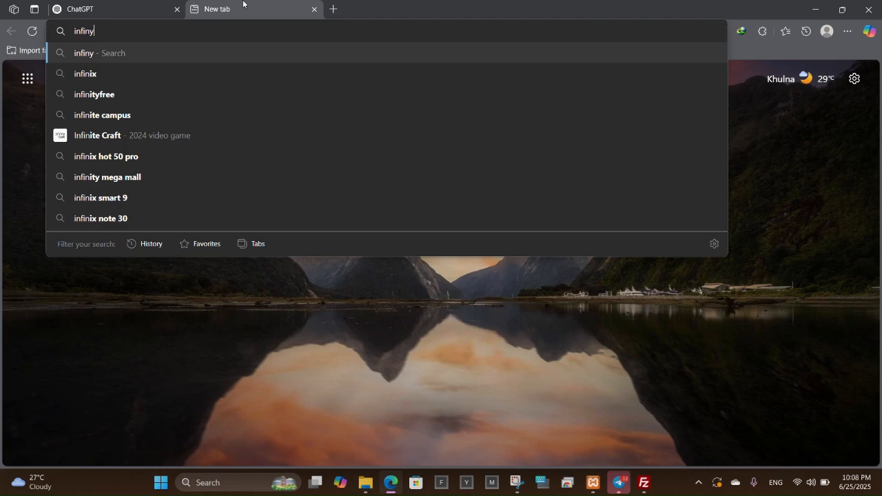
key(BackSpace)
text(ityfree)
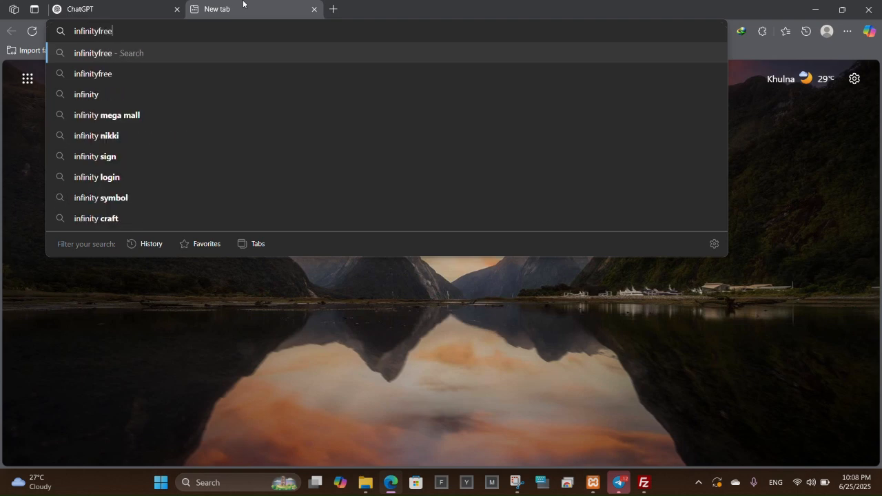
key(Up)
key(BackSpace)
key(BackSpace)
key(BackSpace)
key(BackSpace)
key(BackSpace)
key(BackSpace)
key(BackSpace)
key(BackSpace)
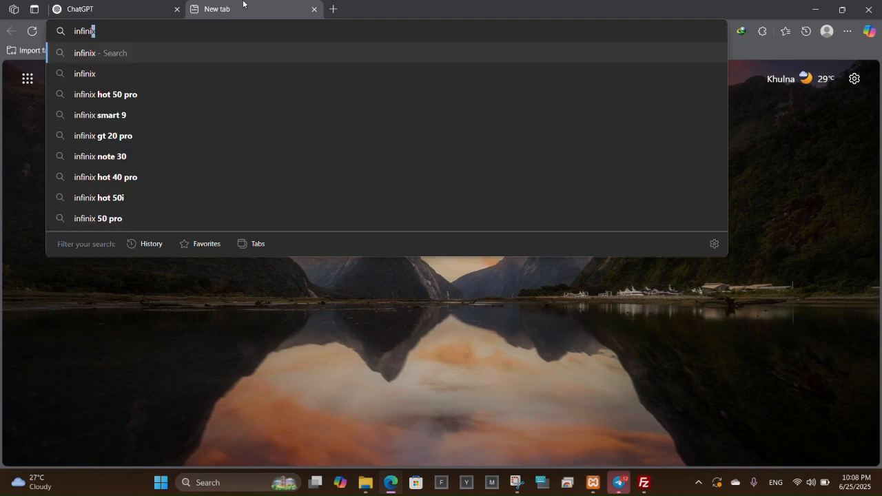
text(tyfree)
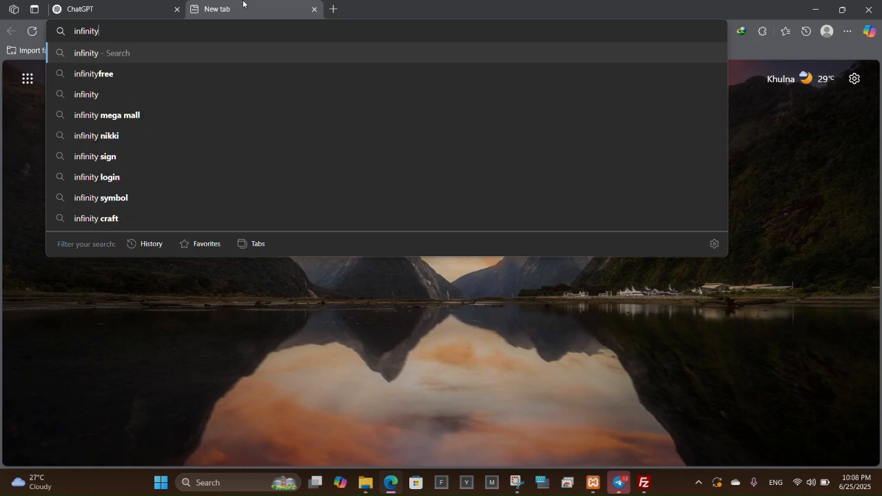
key(Return)
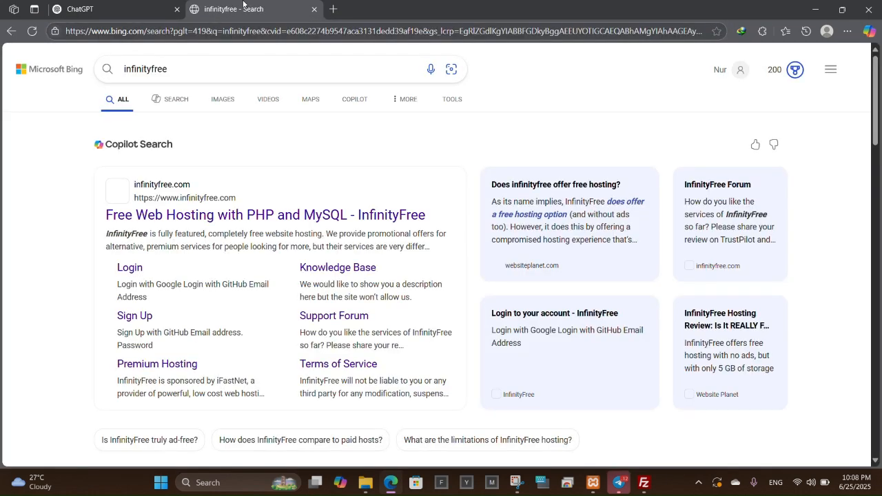
click(232, 67)
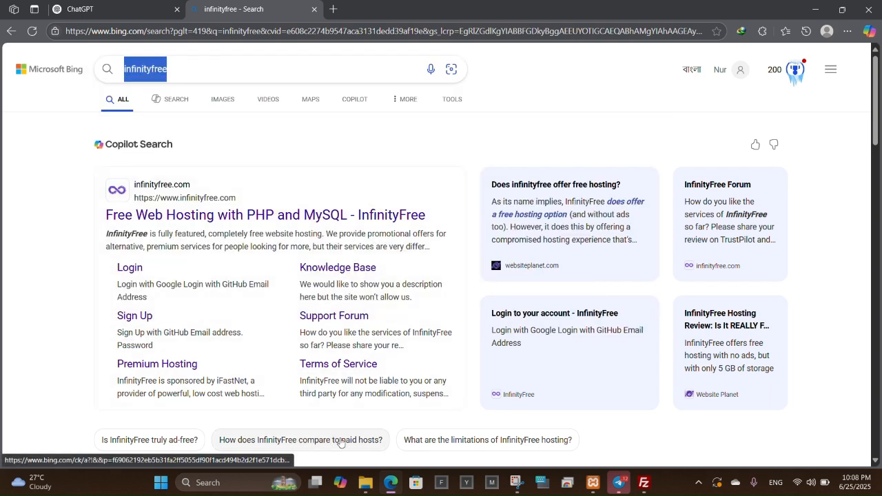
click(205, 215)
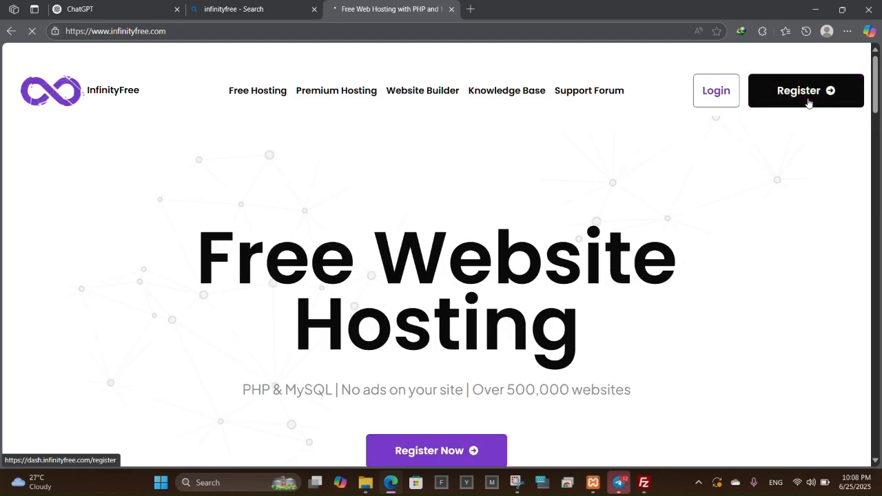
Register on InfinityFree using the second Google account, approve sign-in, and begin account creation.
click(806, 104)
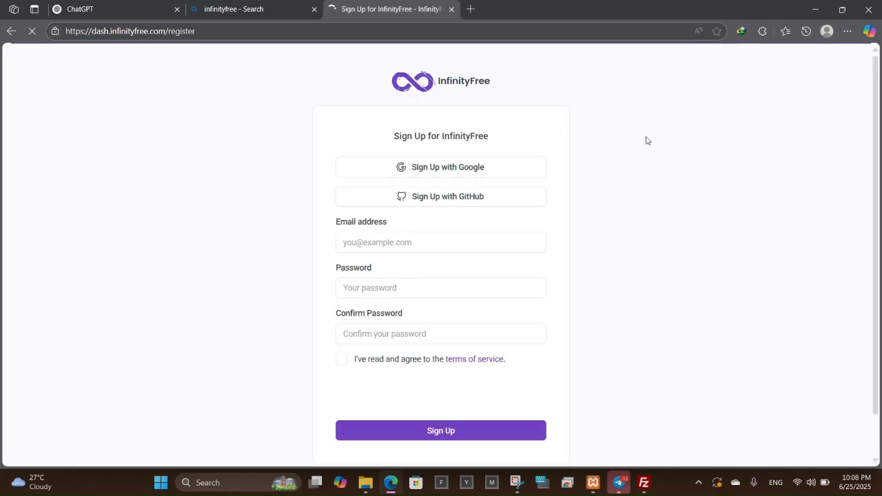
click(455, 165)
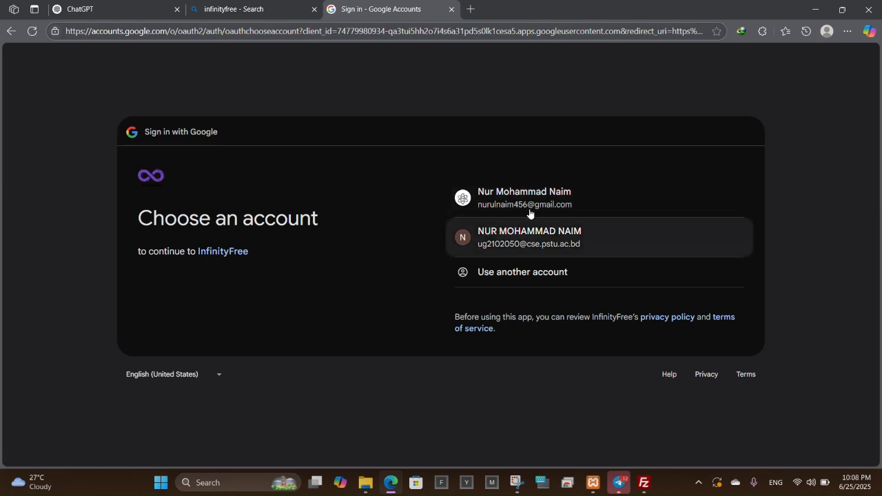
click(531, 204)
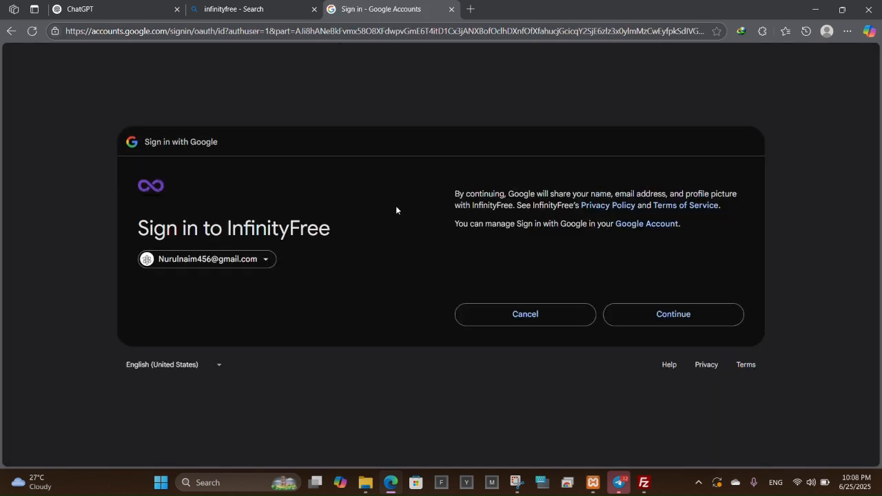
click(11, 31)
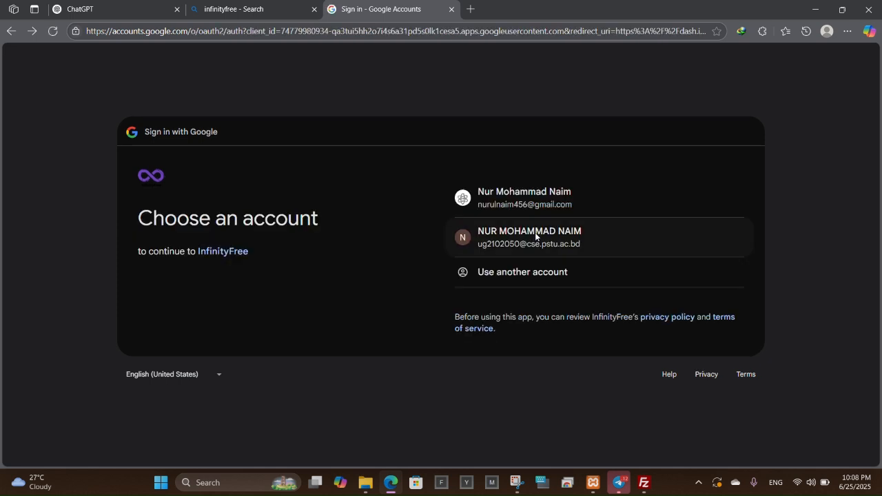
click(532, 233)
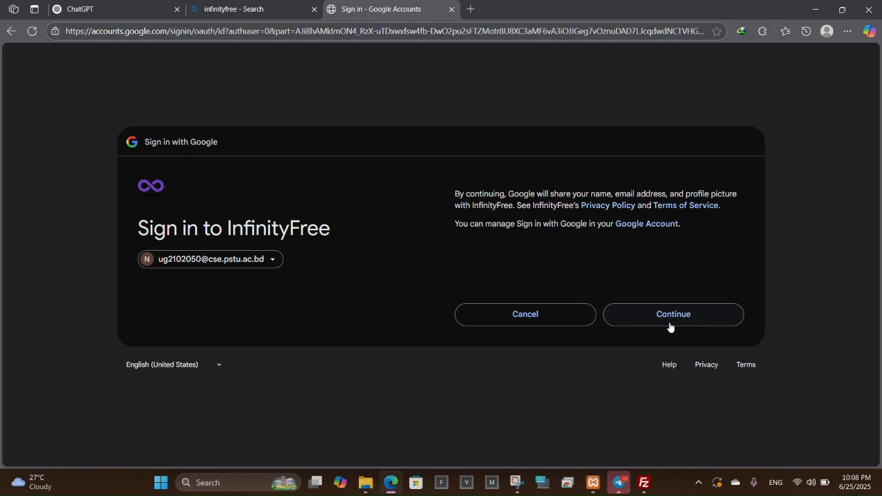
click(670, 322)
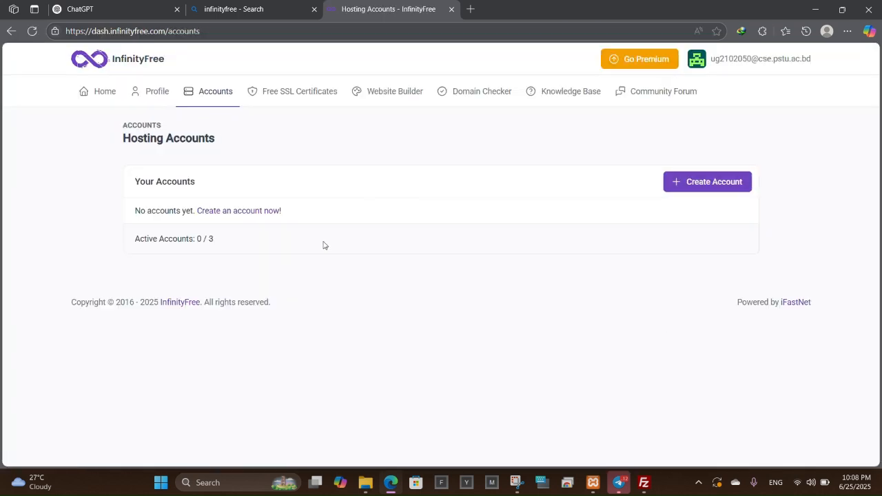
click(677, 189)
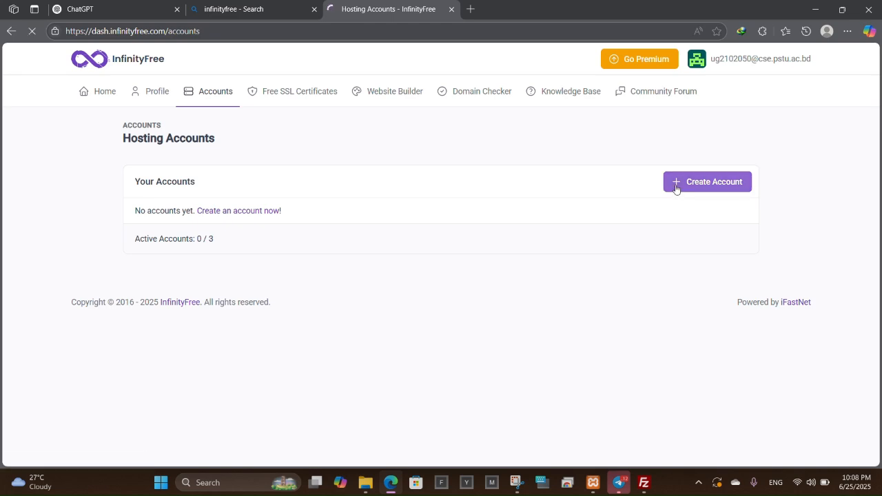
Choose the free hosting plan and start entering the subdomain name.
scroll(413, 241, down, 3)
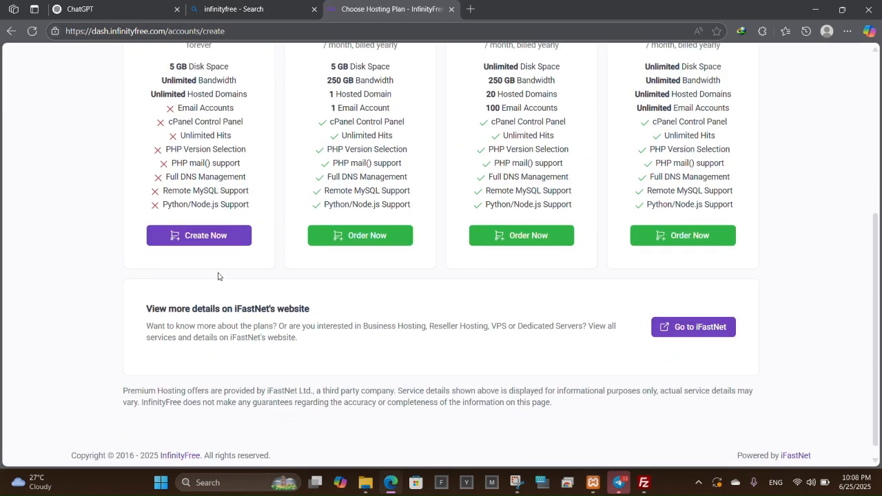
click(206, 235)
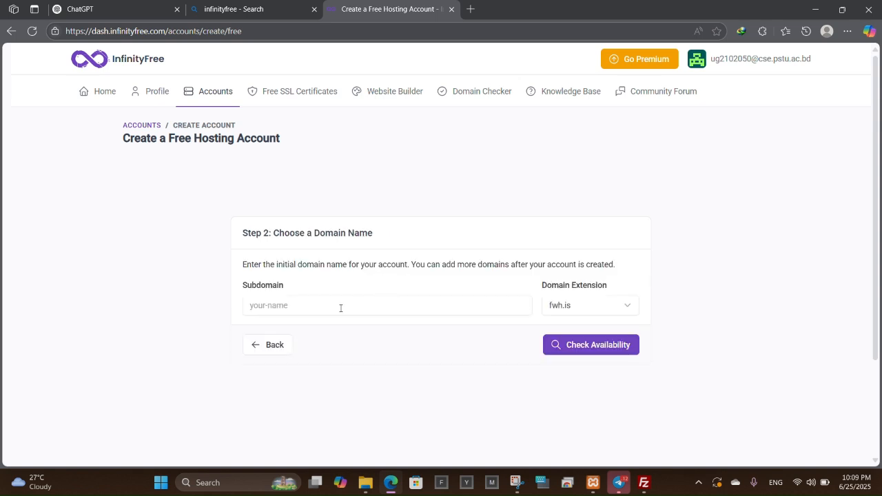
click(341, 308)
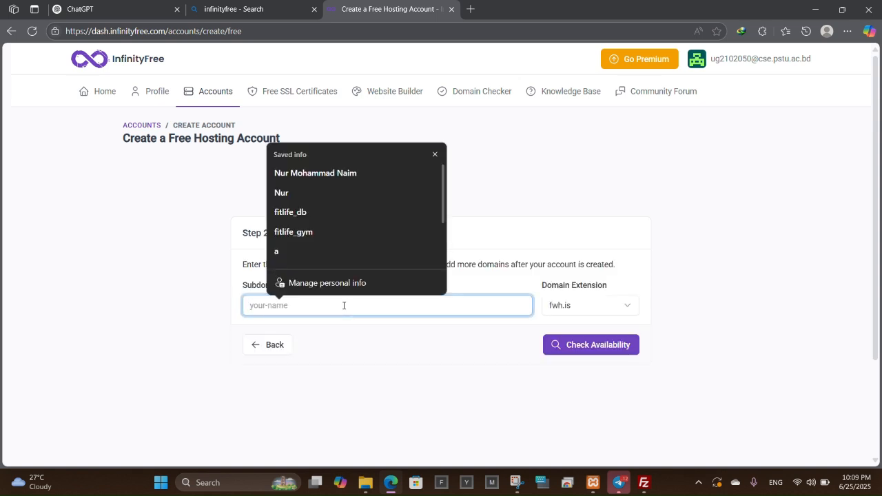
text(fit;o)
key(BackSpace)
key(BackSpace)
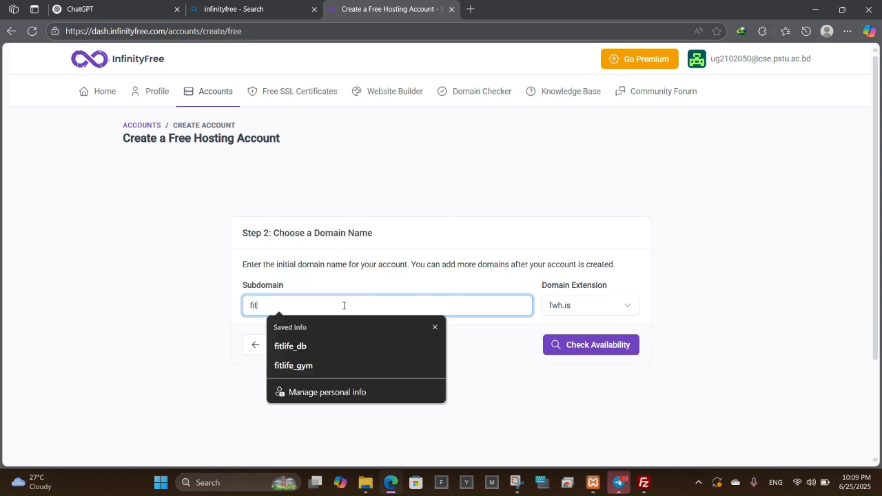
text(line)
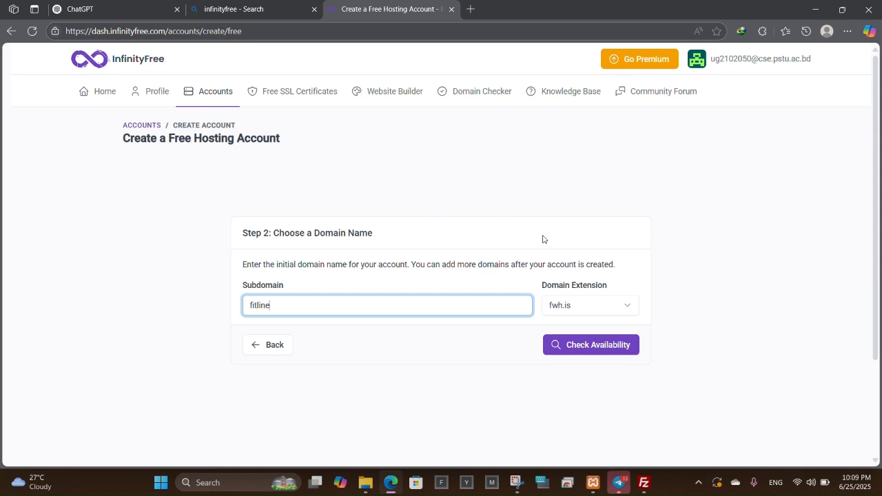
Correct the subdomain to 'fitlife' and pick infinityfreeapp.com as the domain extension.
click(565, 310)
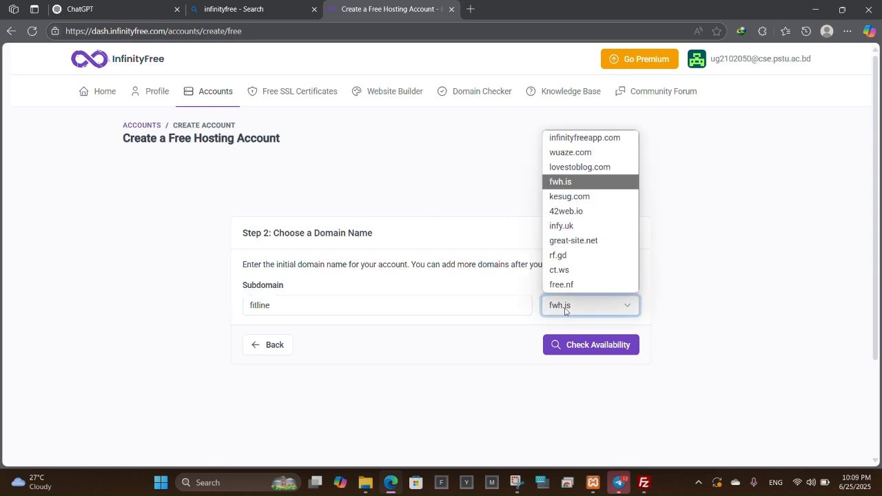
click(371, 321)
click(318, 309)
key(BackSpace)
key(BackSpace)
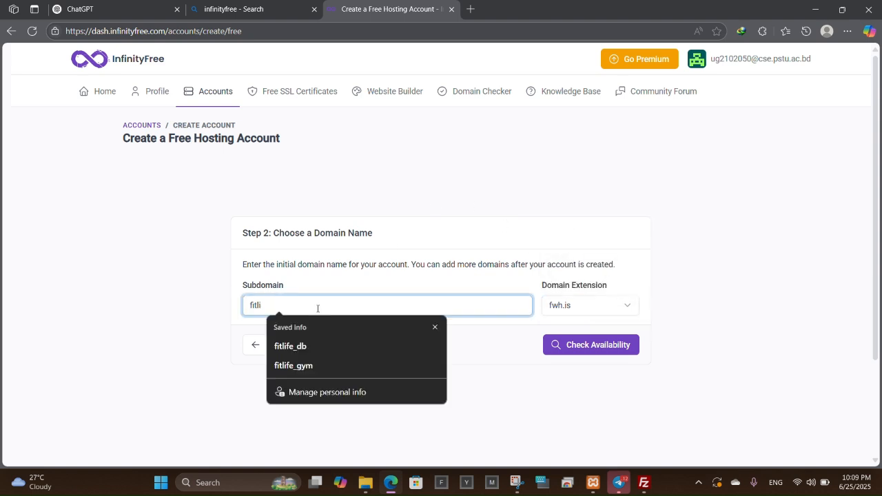
text(fe)
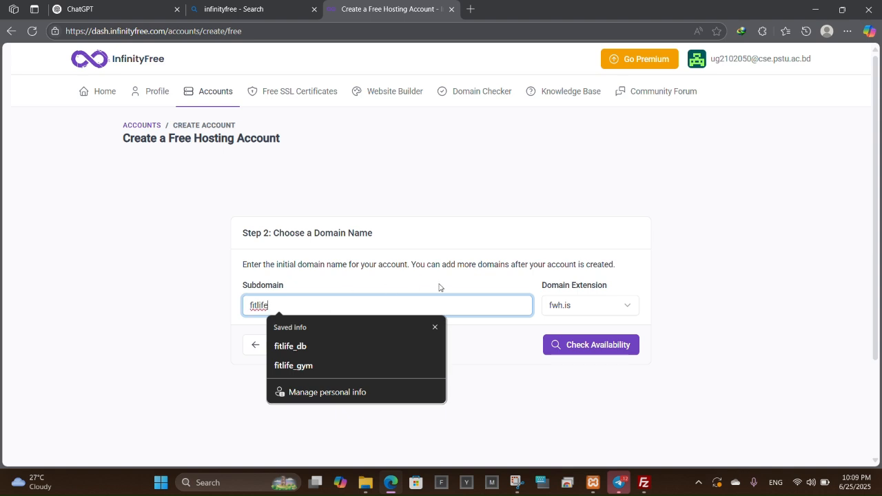
click(579, 310)
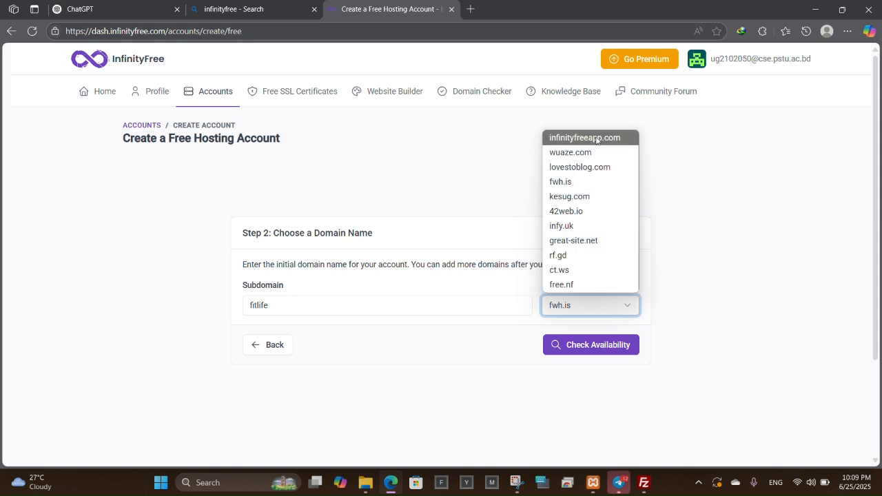
click(597, 140)
Confirm fitlife is available, set Email Consent to I Approve, and create the hosting account.
click(575, 347)
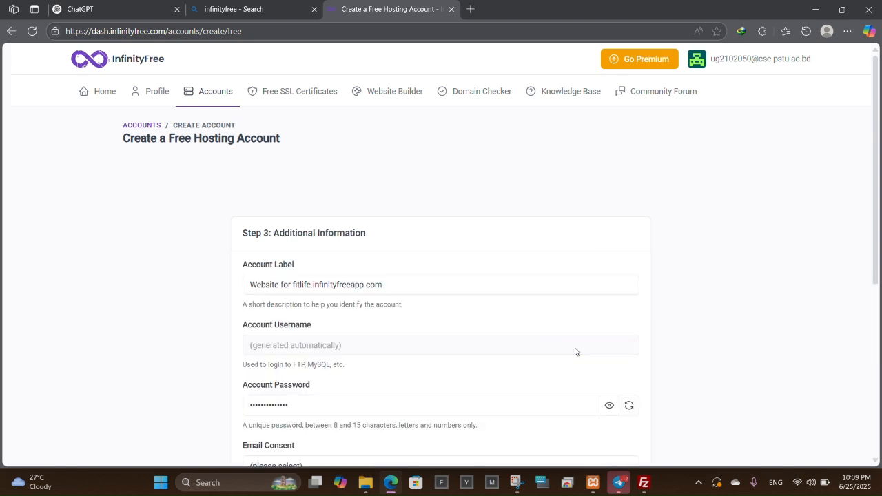
scroll(481, 295, down, 3)
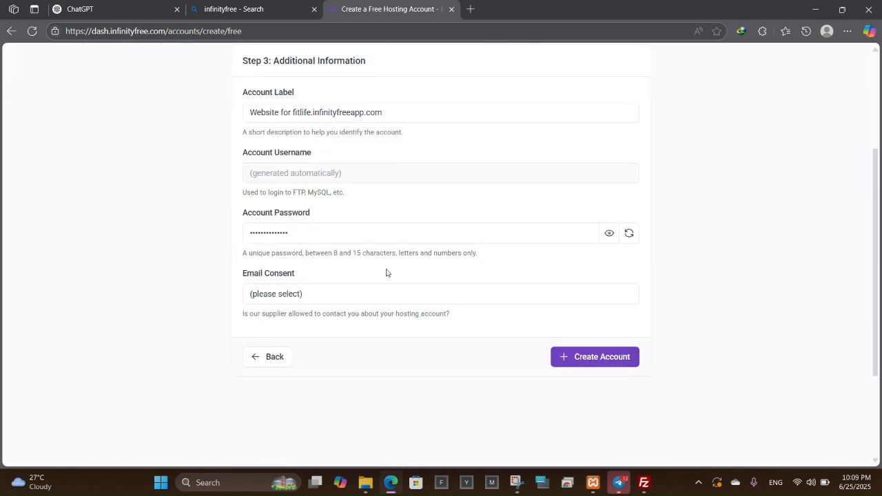
scroll(378, 277, up, 1)
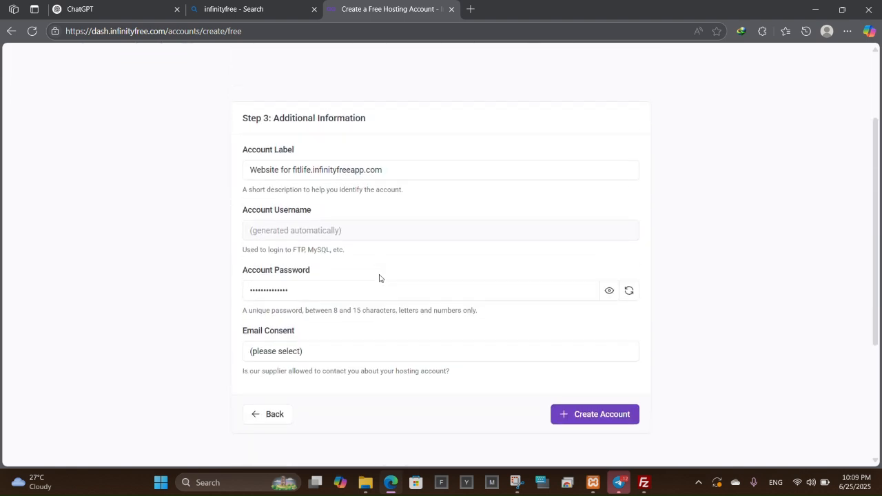
click(611, 422)
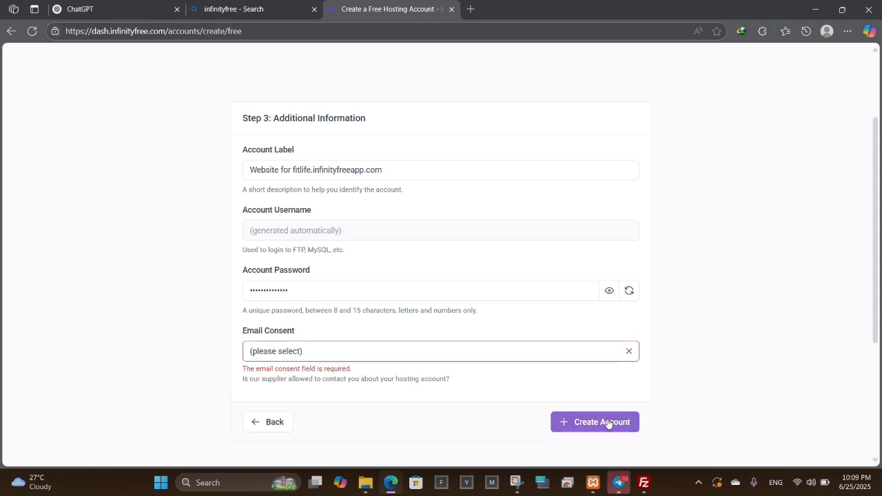
click(288, 353)
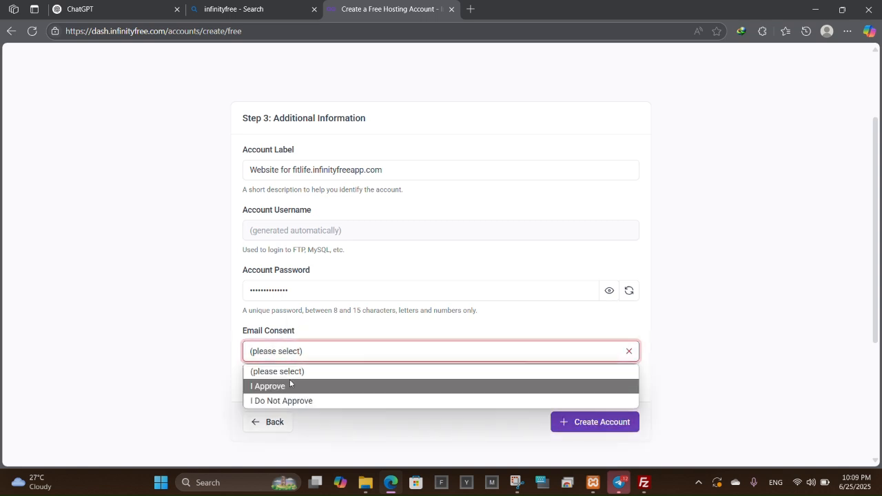
click(294, 386)
click(579, 426)
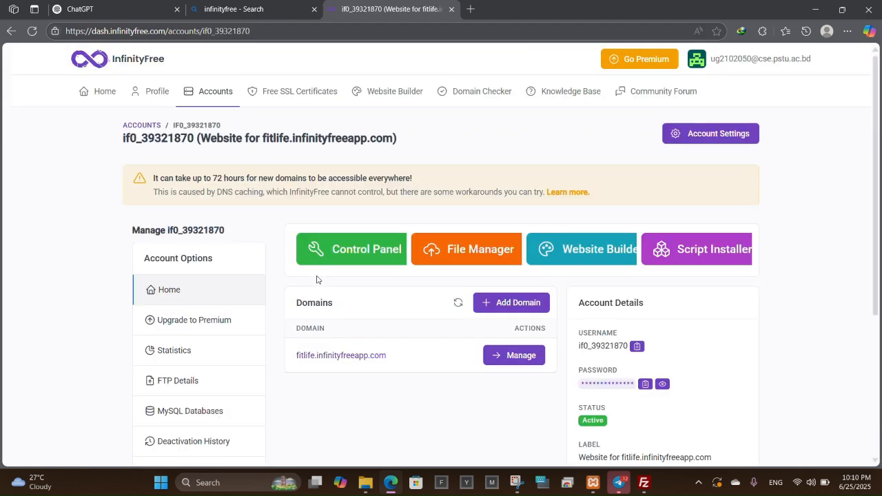
Open the fitlife account's Control Panel from the hosting dashboard.
scroll(415, 290, down, 2)
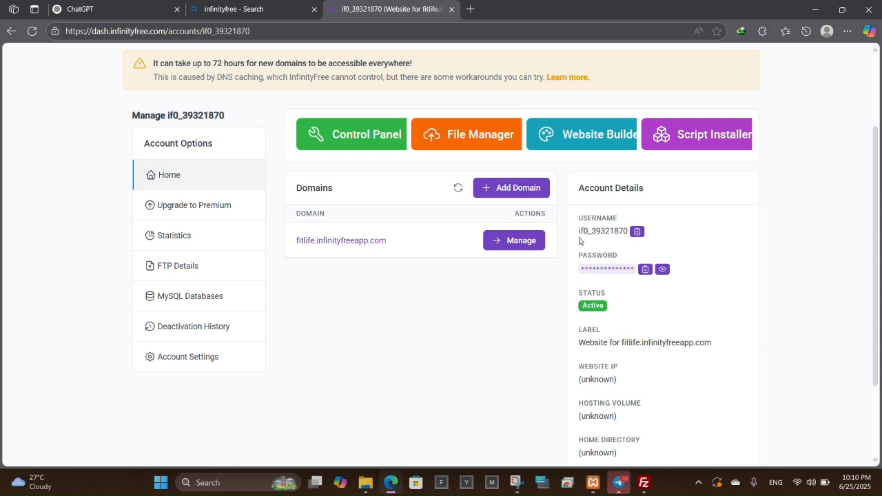
click(368, 131)
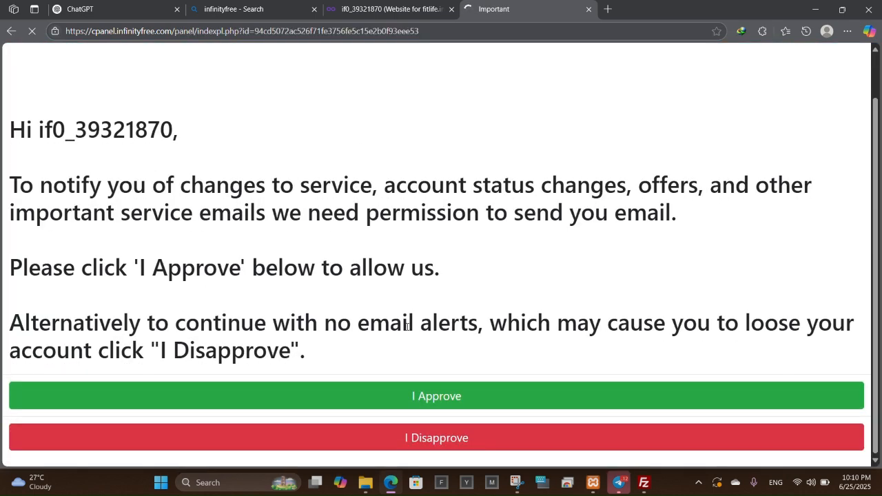
Approve service emails, check the domain on the dashboard, and return to the cpanel tab.
click(426, 401)
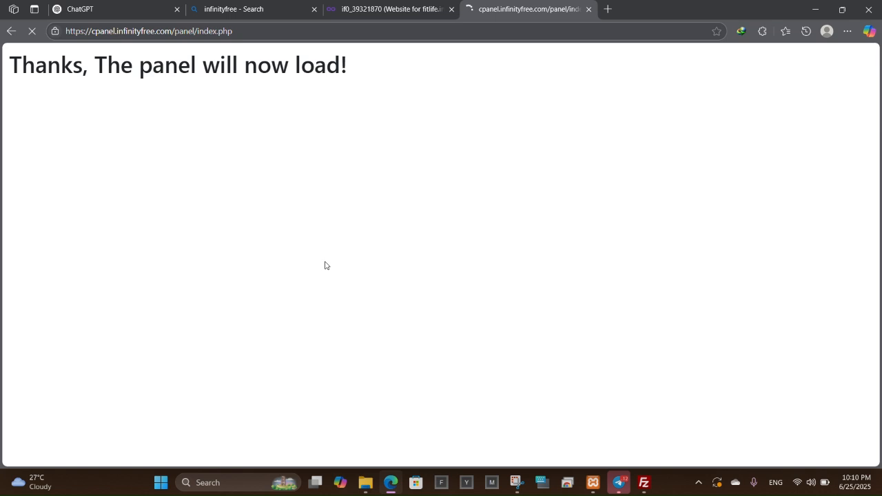
click(365, 9)
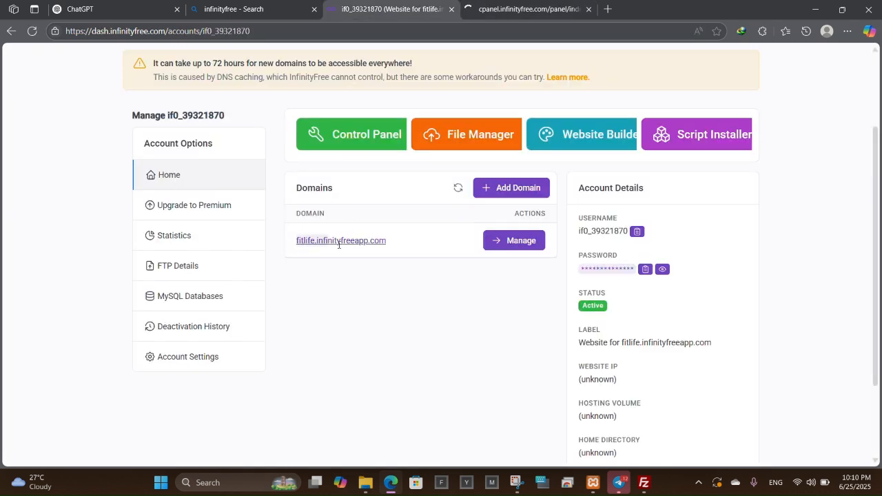
drag(340, 245, 395, 252)
click(409, 278)
click(530, 9)
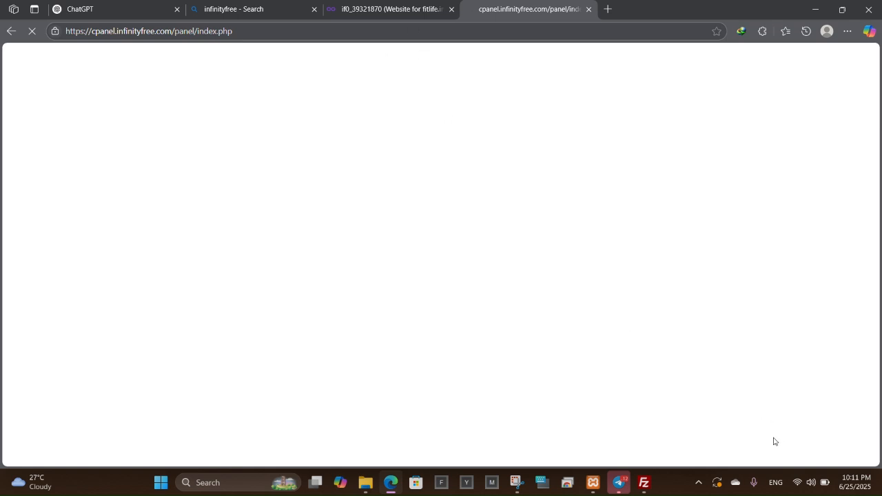
Check the Wi-Fi connection in Windows Quick Settings while the control panel loads.
click(811, 483)
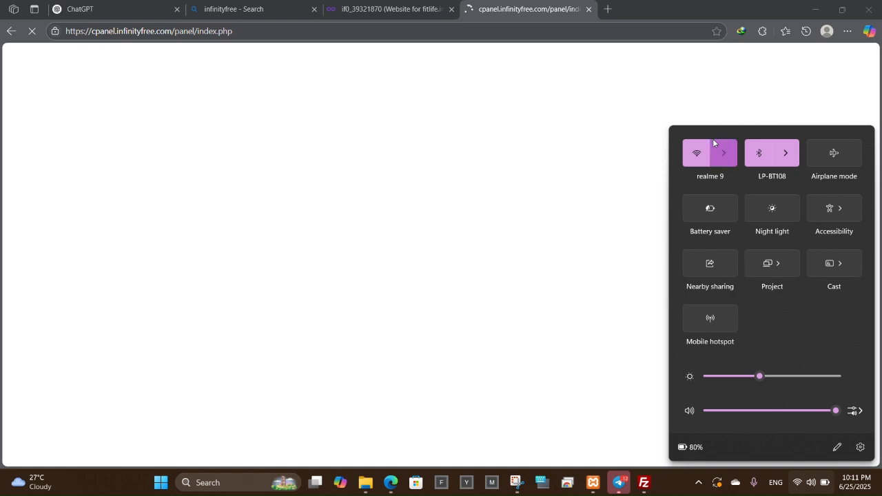
click(714, 144)
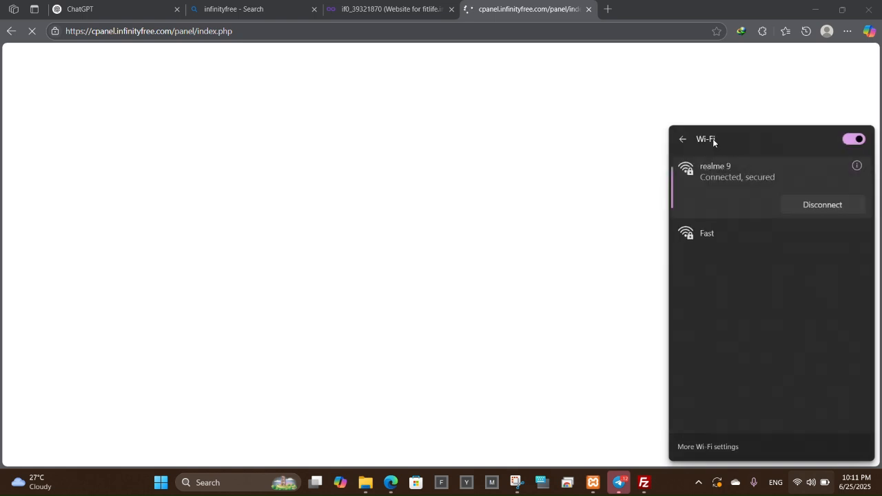
click(591, 158)
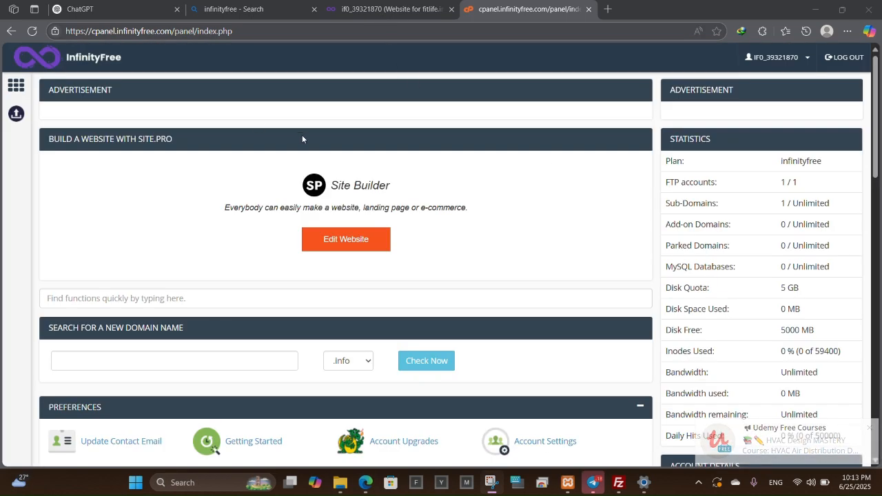
Glance at the htdocs folder in Online File Manager, close it, and scroll to MySQL Databases.
scroll(232, 176, down, 3)
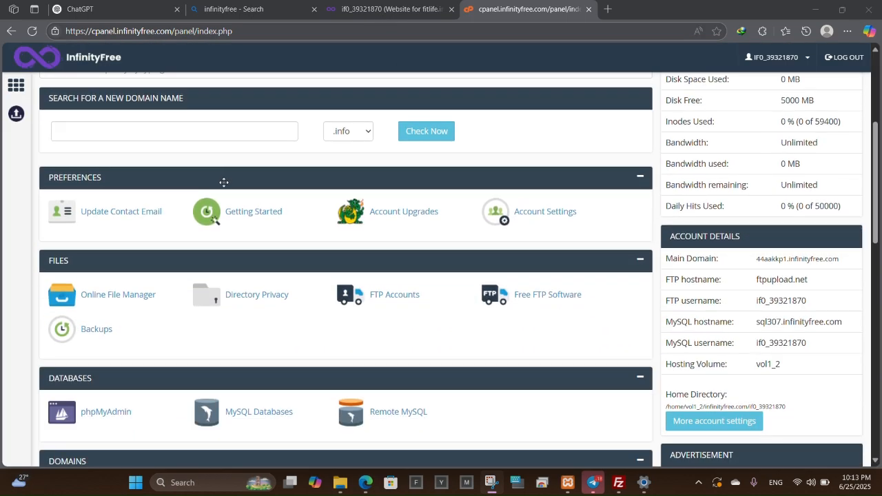
scroll(228, 235, down, 2)
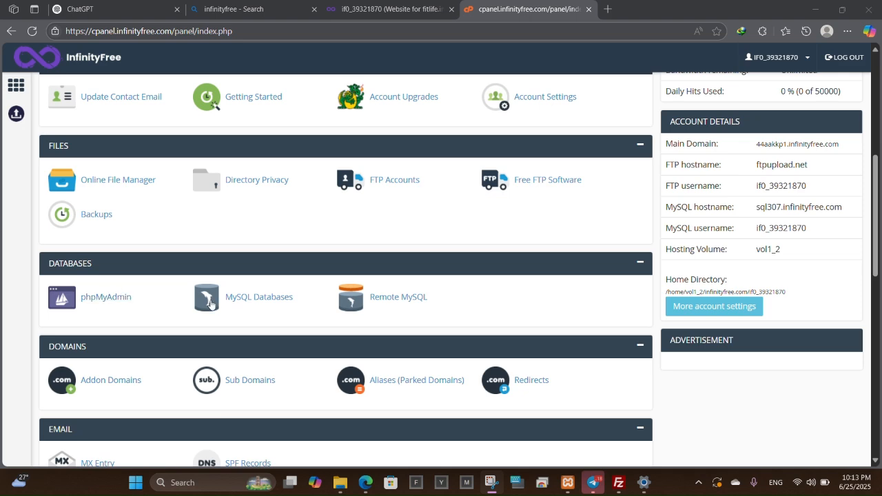
scroll(212, 302, down, 2)
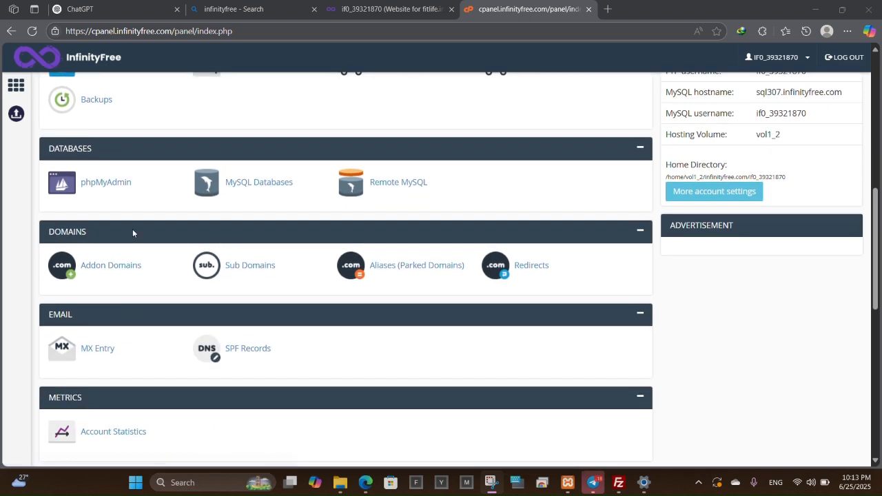
scroll(133, 233, up, 4)
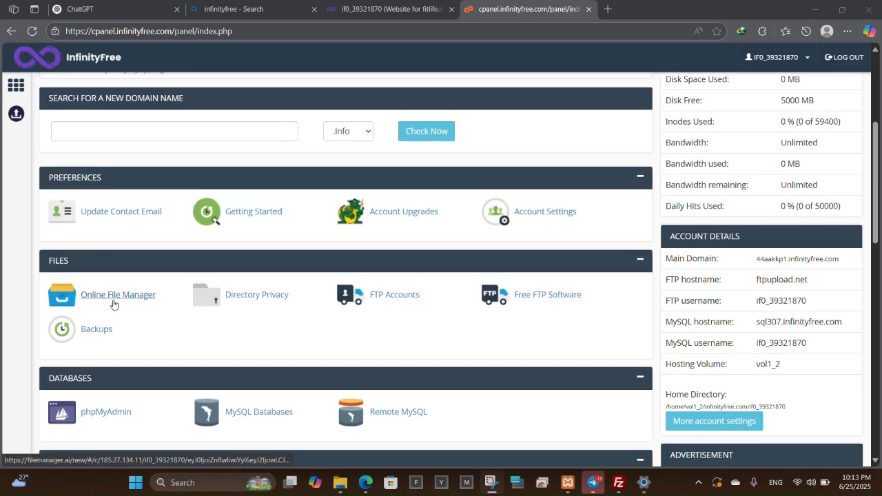
click(114, 302)
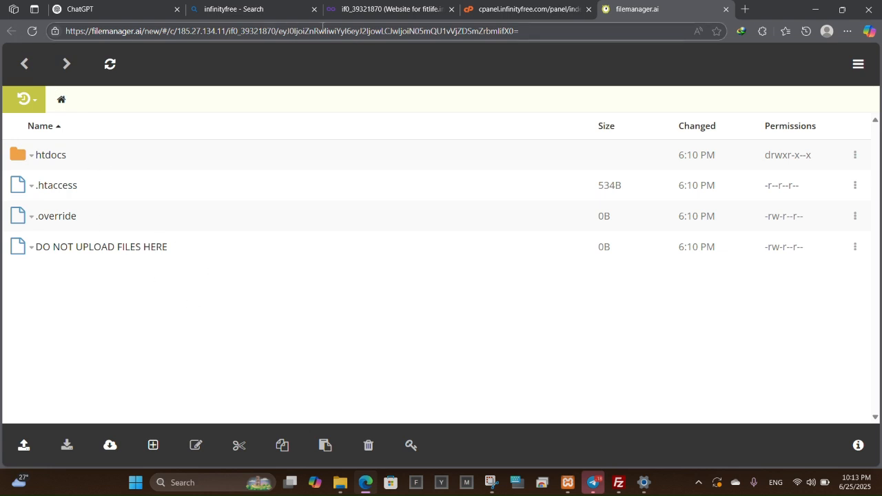
click(727, 10)
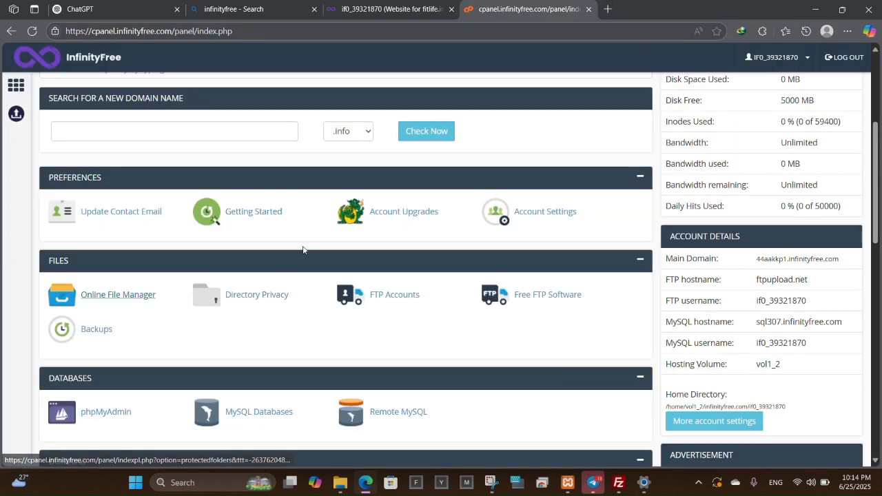
scroll(299, 250, down, 2)
Create the gym_db MySQL database and open it in phpMyAdmin via Admin.
click(276, 298)
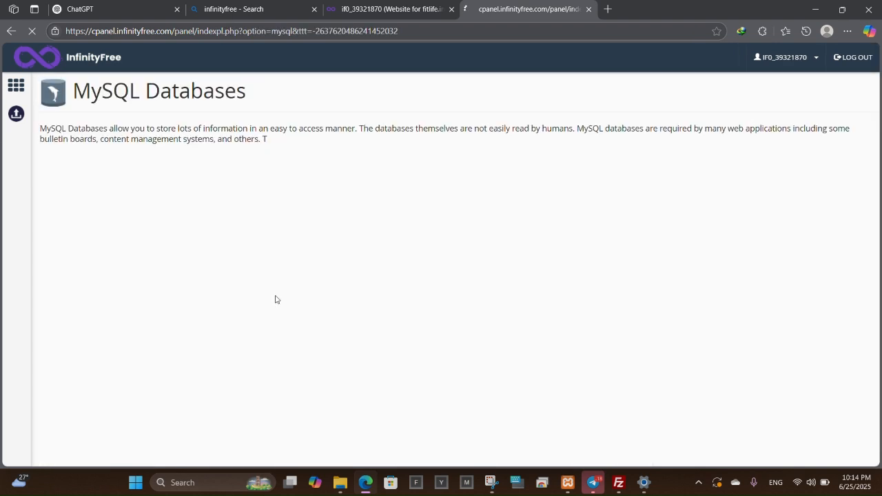
scroll(292, 250, down, 2)
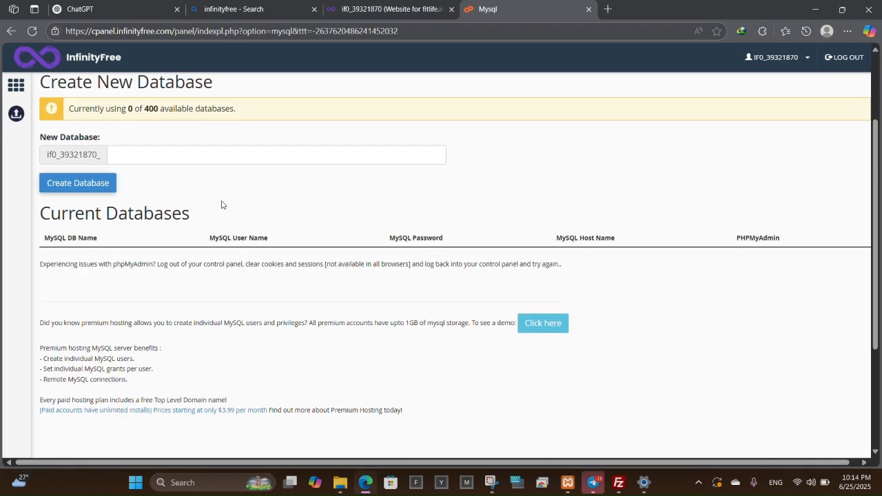
click(224, 155)
text(gym)
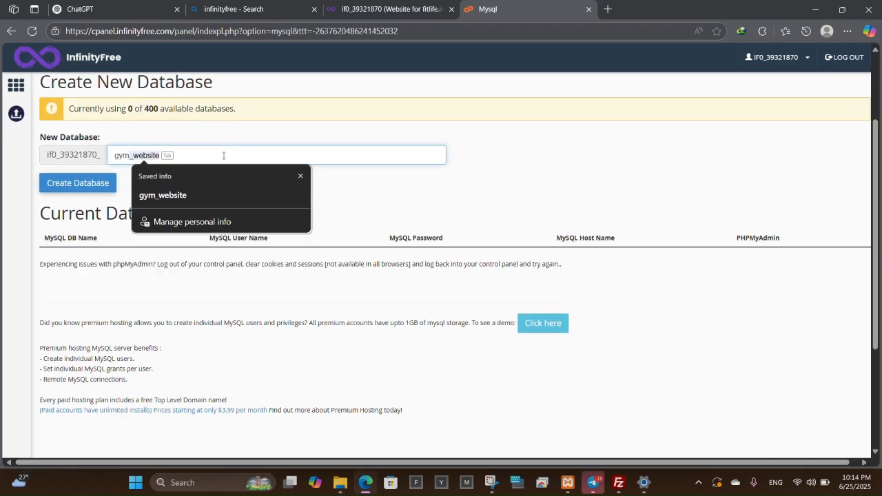
text(_db)
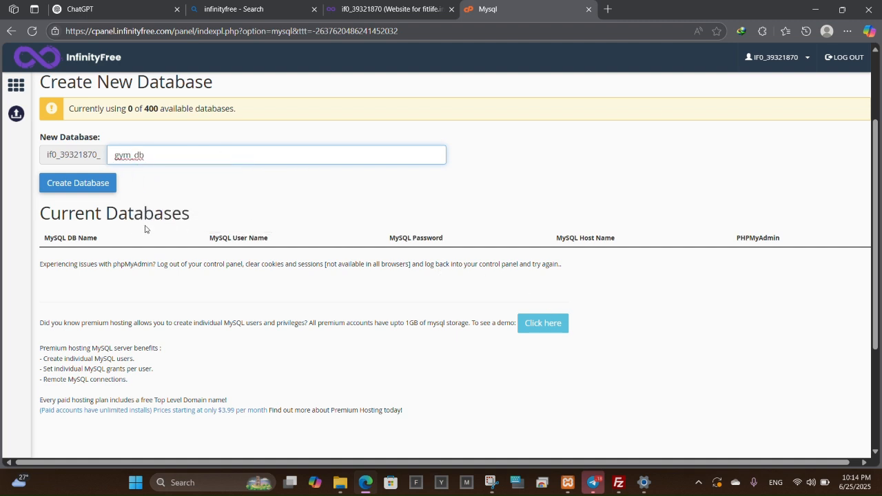
click(76, 182)
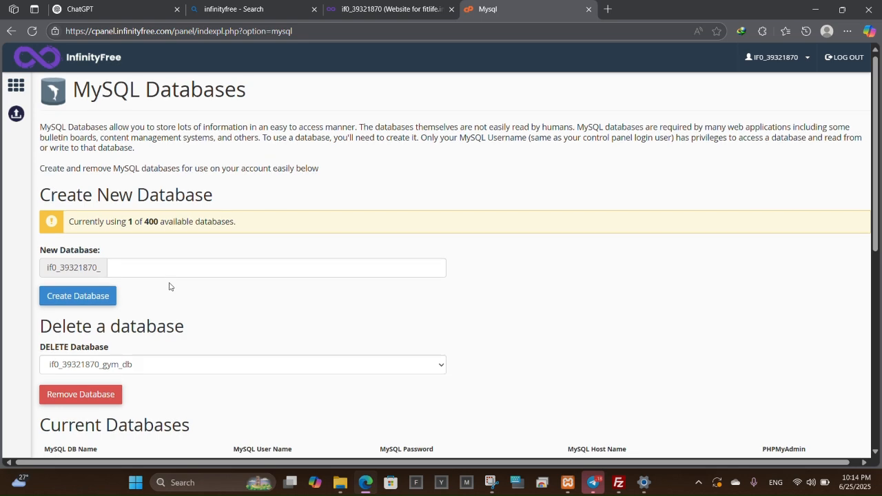
scroll(170, 288, down, 3)
click(783, 305)
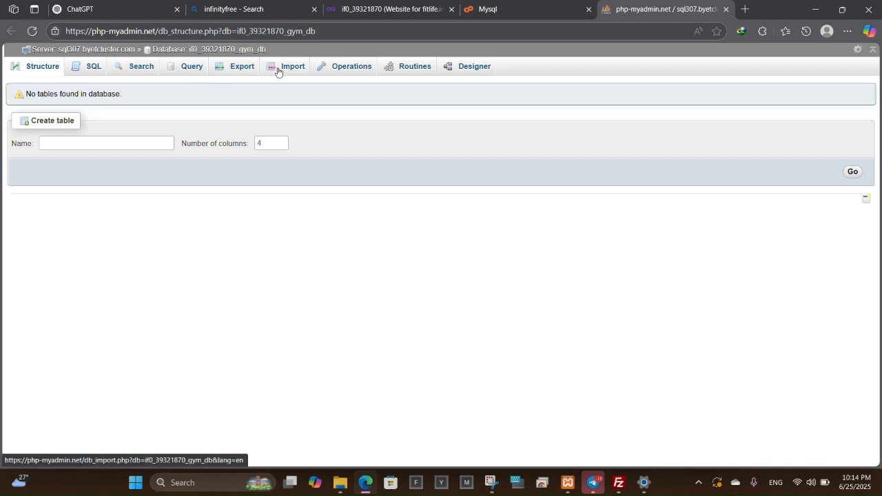
On the Import tab, choose C:\xampp\htdocs\gym_db.sql as the file to import.
click(269, 73)
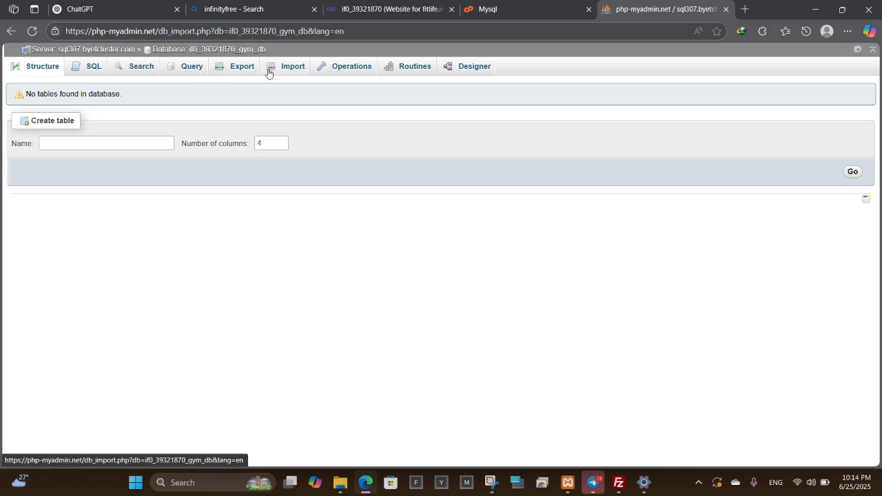
click(124, 182)
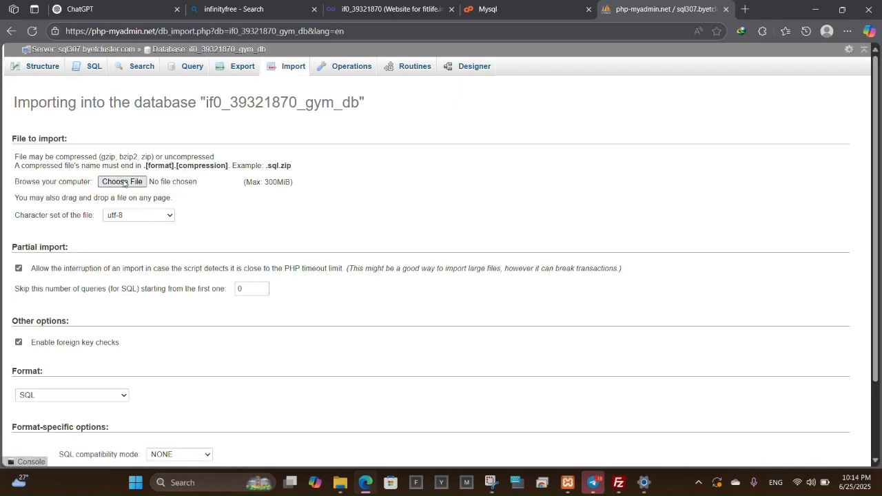
scroll(28, 179, down, 5)
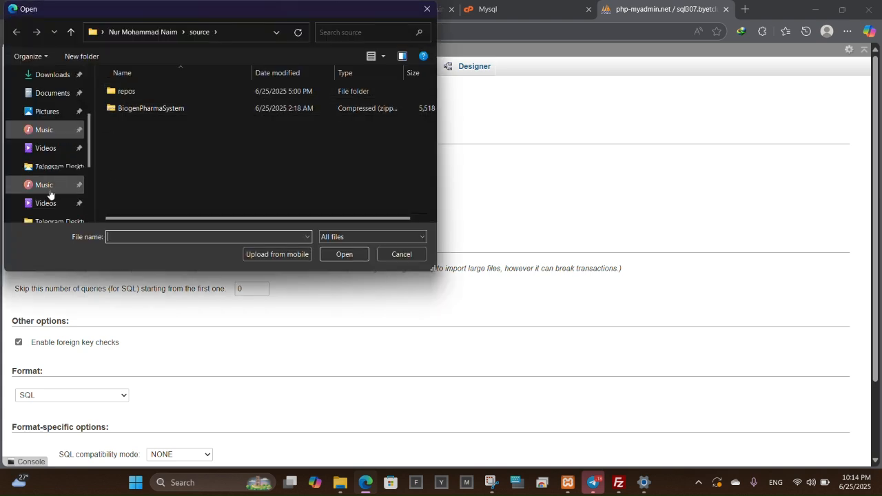
click(61, 148)
scroll(156, 155, down, 3)
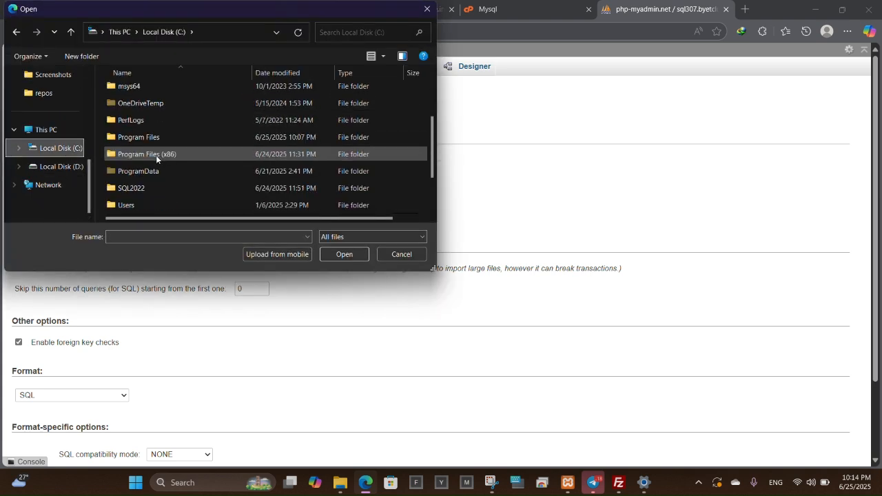
double_click(130, 188)
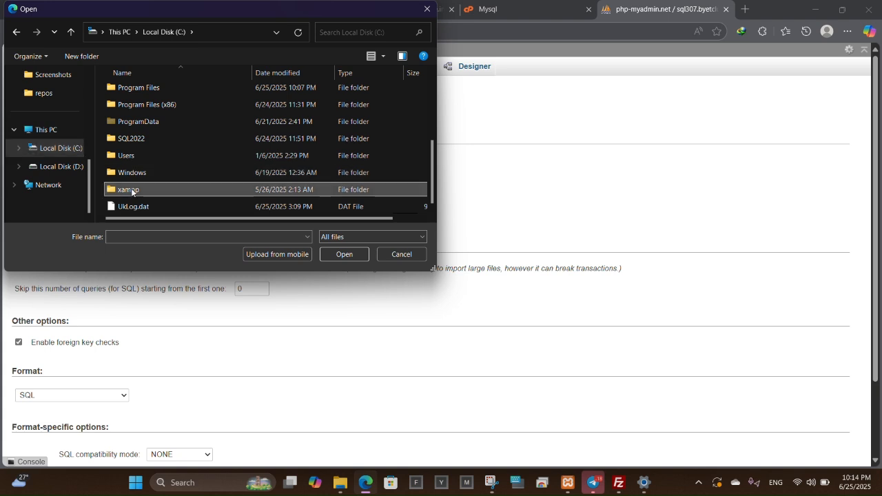
double_click(142, 177)
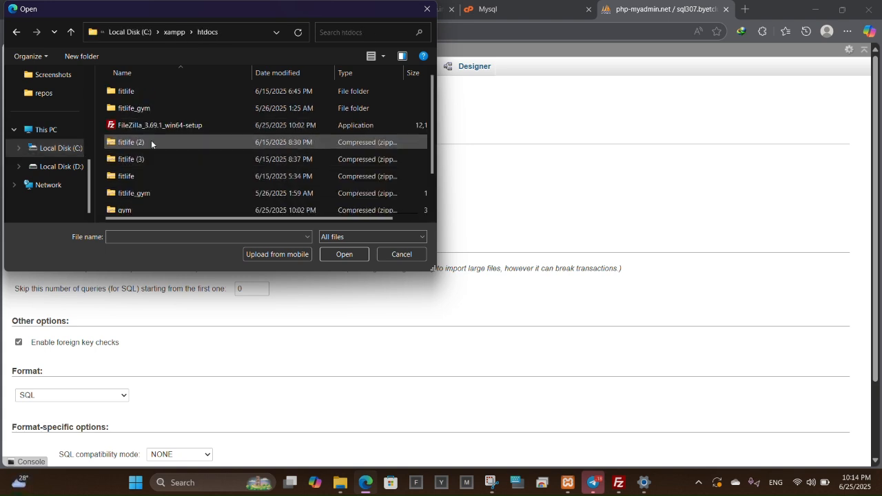
scroll(148, 160, down, 1)
click(173, 189)
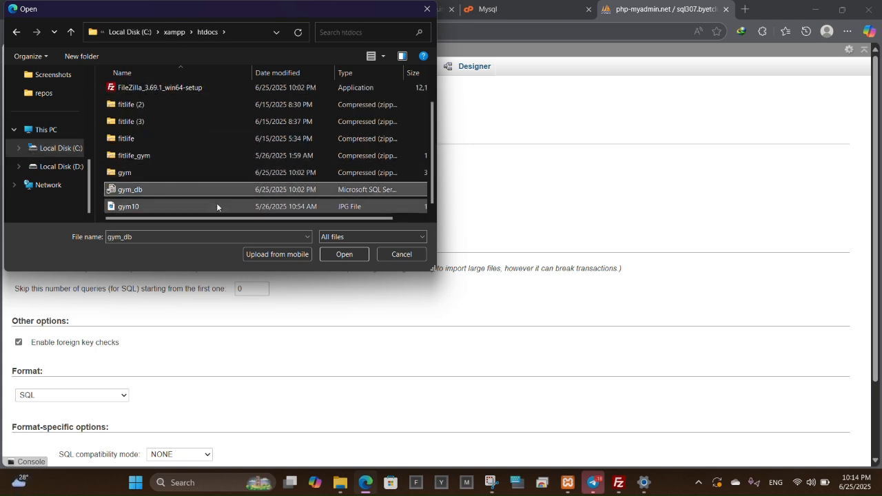
click(329, 257)
Run the gym_db.sql import and check the six new tables under Structure.
scroll(101, 319, down, 3)
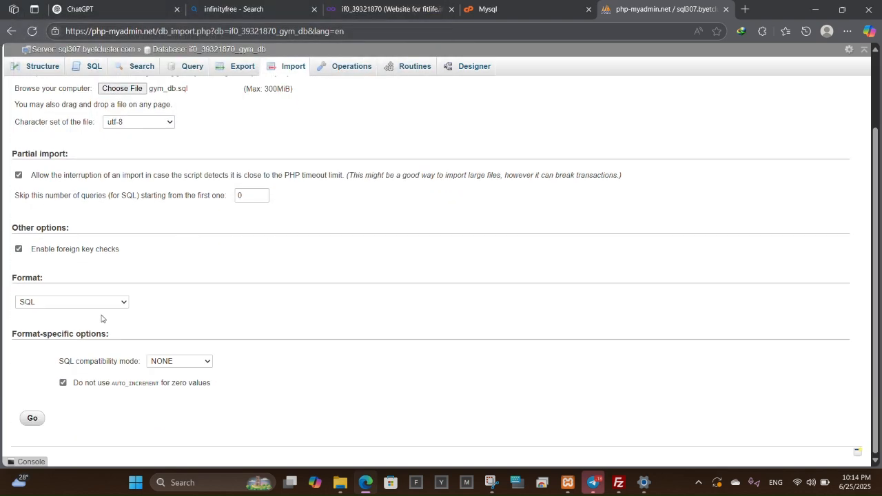
click(33, 419)
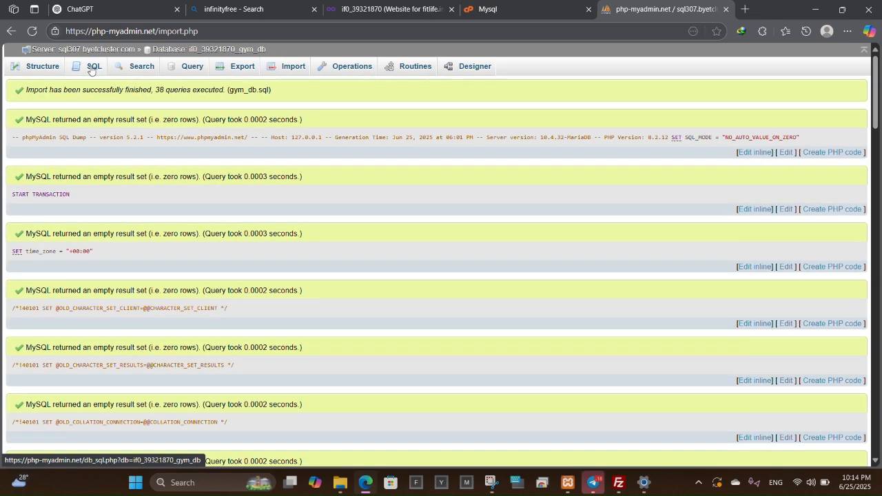
click(38, 68)
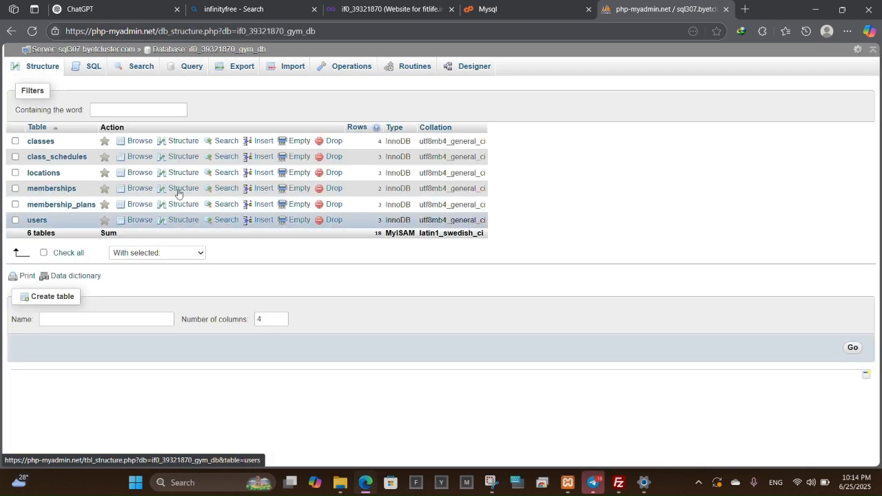
click(554, 6)
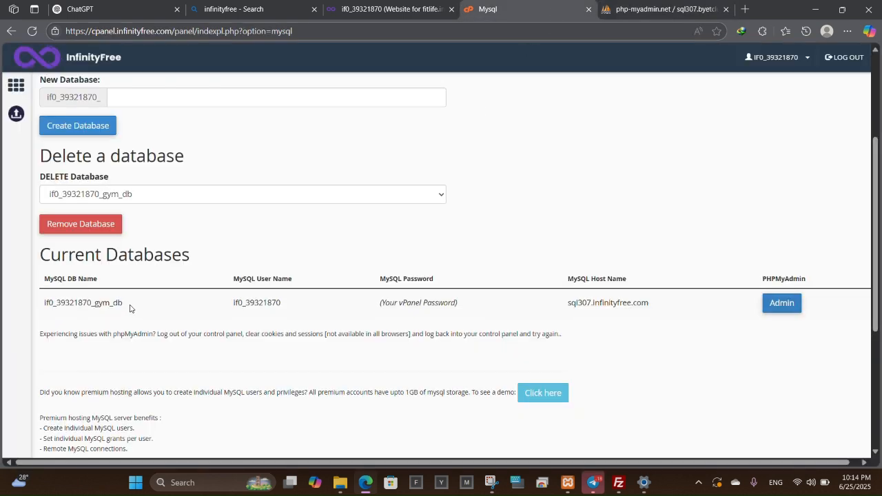
Copy the gym database name, MySQL user name and host sql307.infinityfree.com from Current Databases.
drag(130, 308, 44, 307)
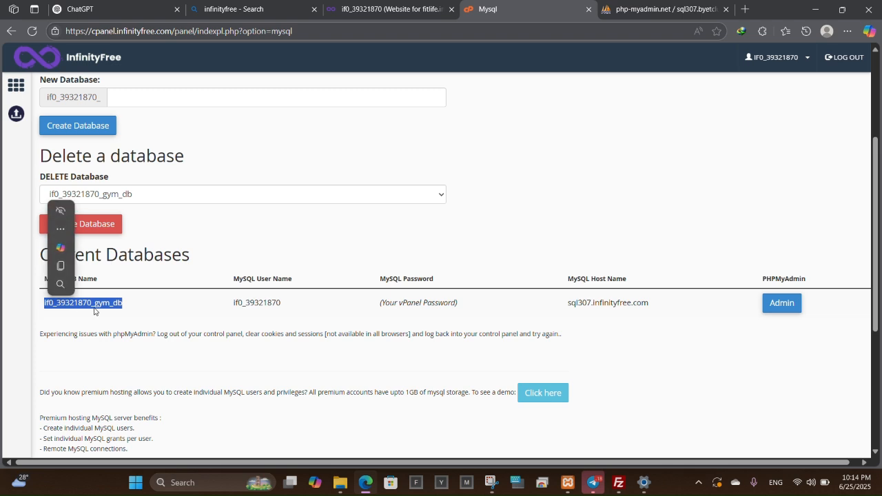
key(ctrl+c)
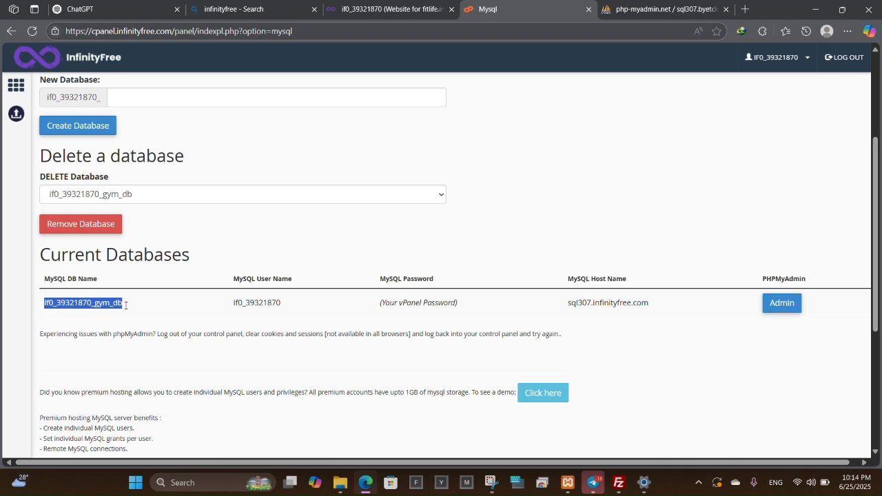
click(277, 304)
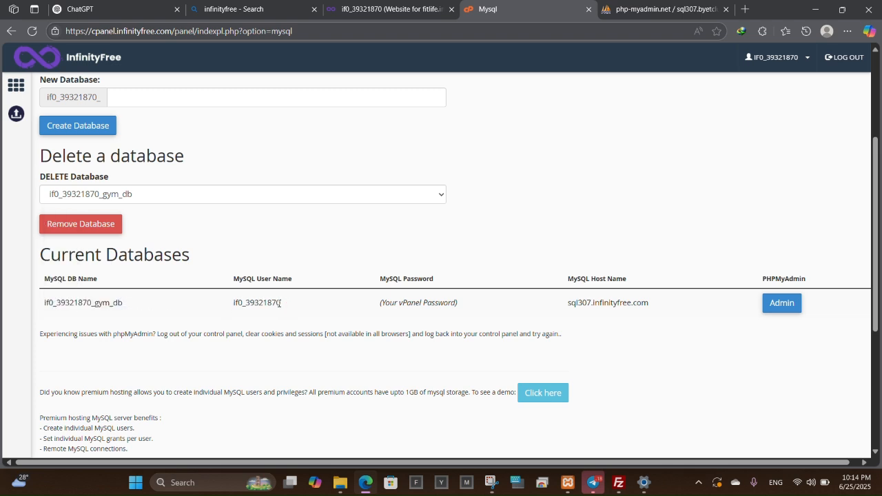
drag(279, 303, 229, 306)
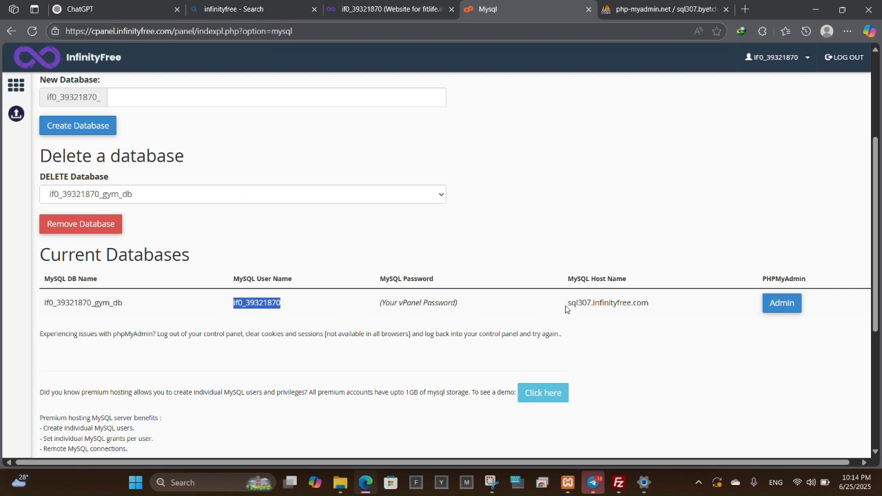
drag(568, 307, 649, 306)
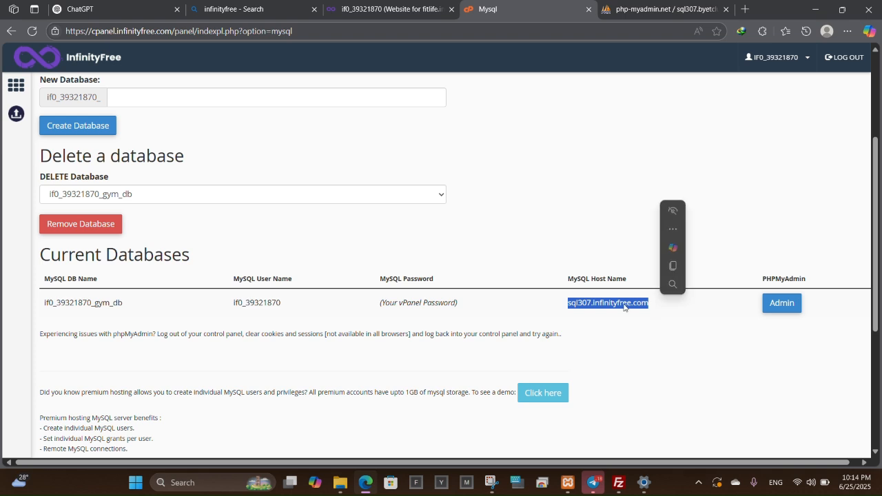
click(480, 304)
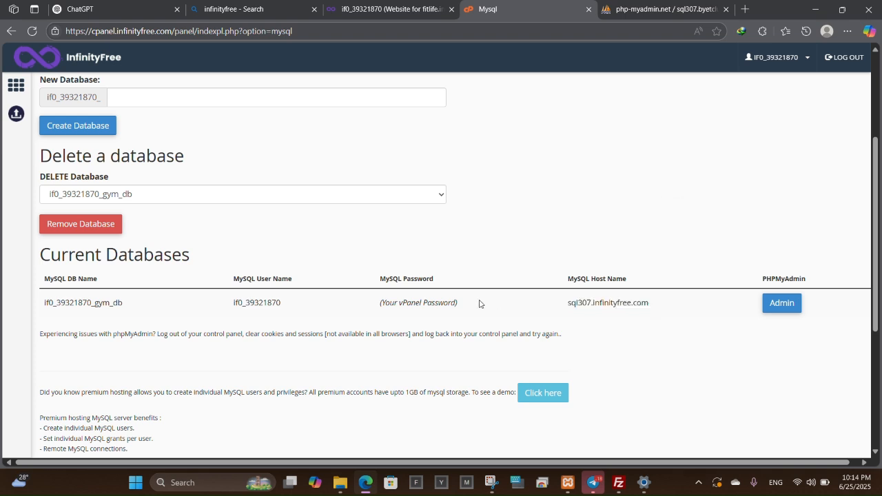
Extract the gym zip into htdocs with 7-Zip Extract Here and open the new gym folder.
click(344, 436)
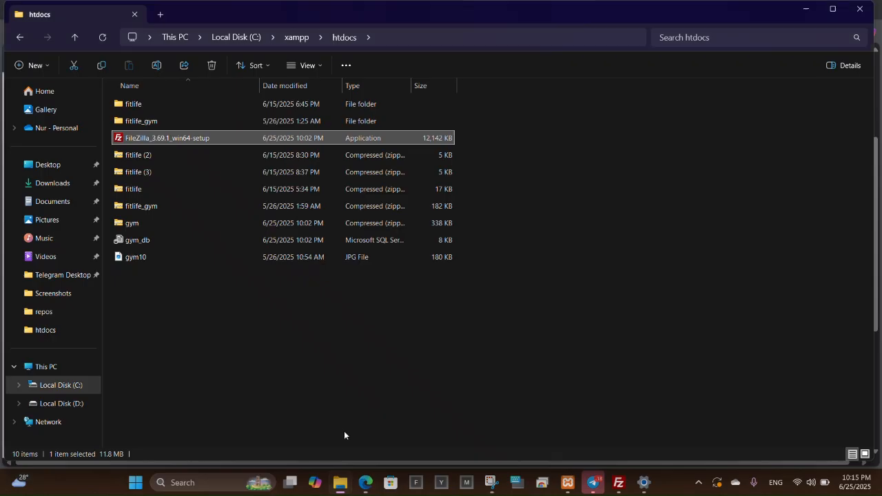
click(174, 307)
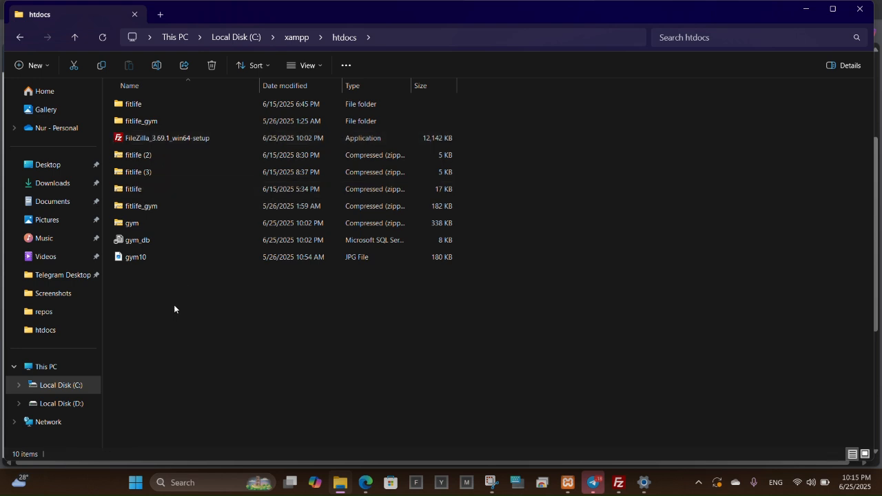
click(152, 223)
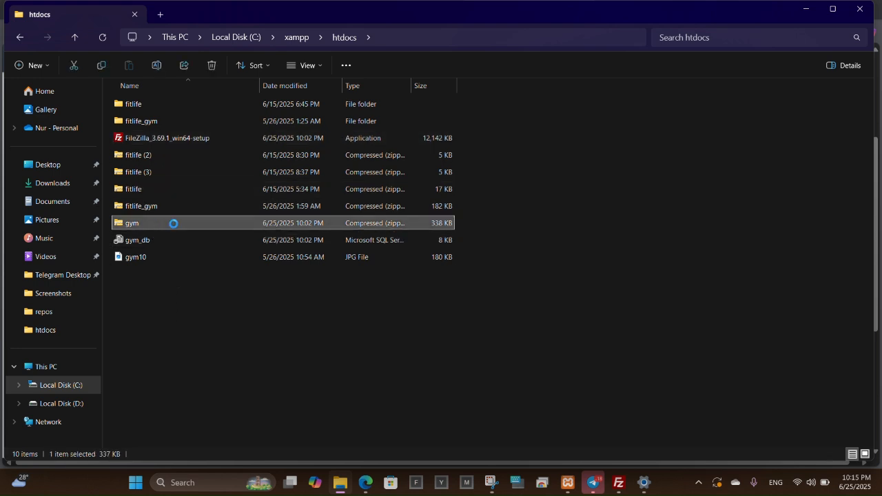
right_click(194, 224)
click(247, 372)
mouse_move(280, 277)
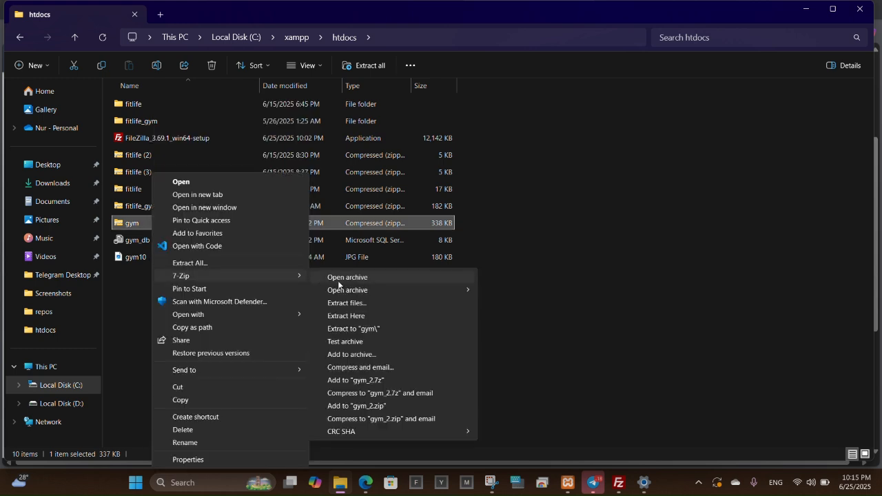
click(353, 318)
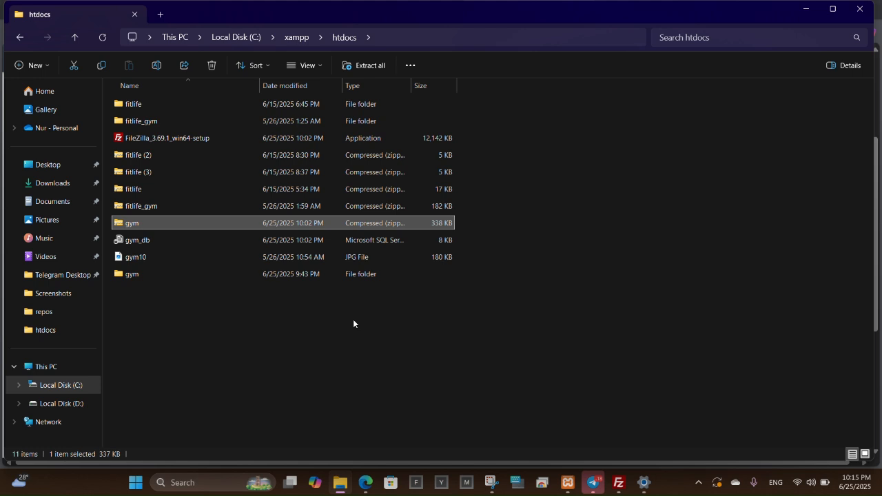
double_click(147, 276)
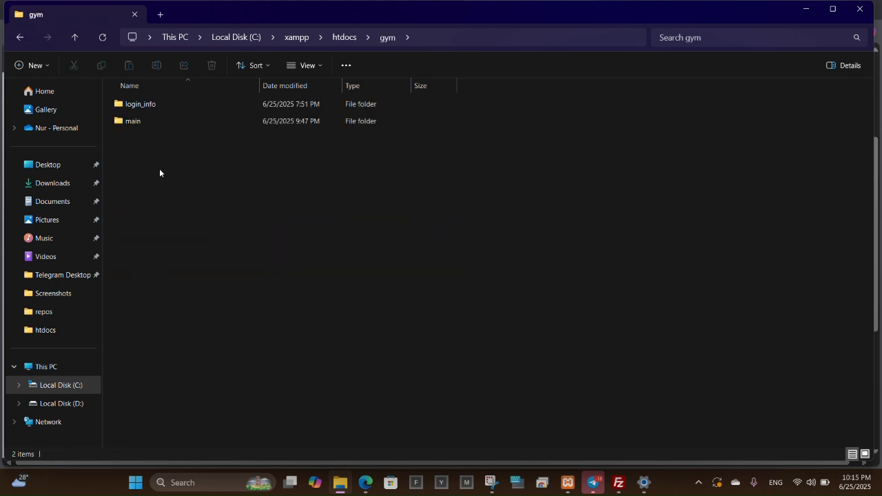
right_click(159, 169)
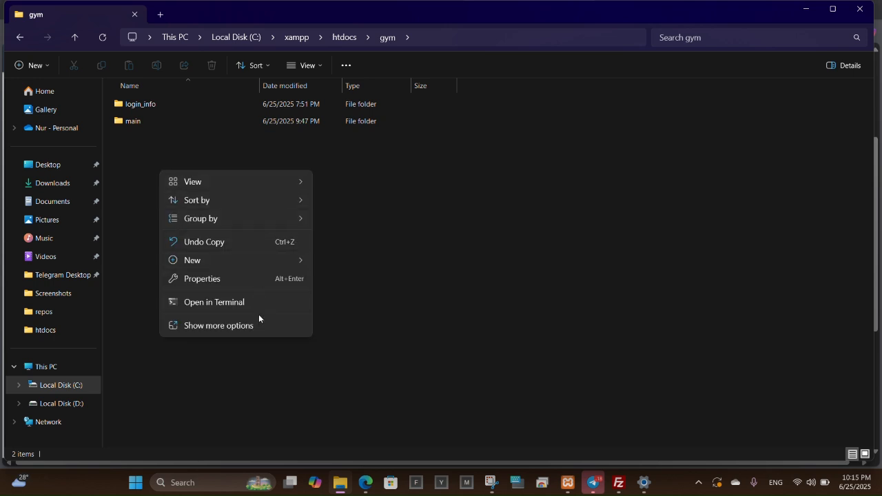
Run 'code .' from a terminal in the gym folder and open login_info/db.php.
click(266, 302)
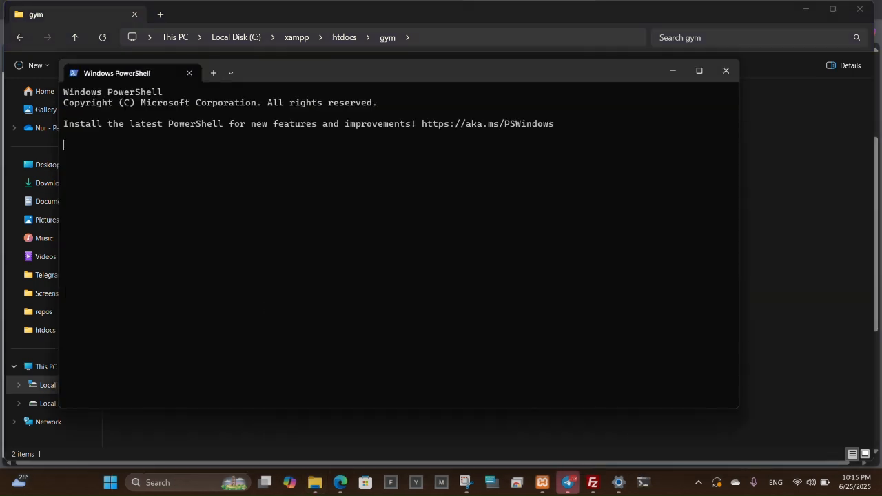
text(code)
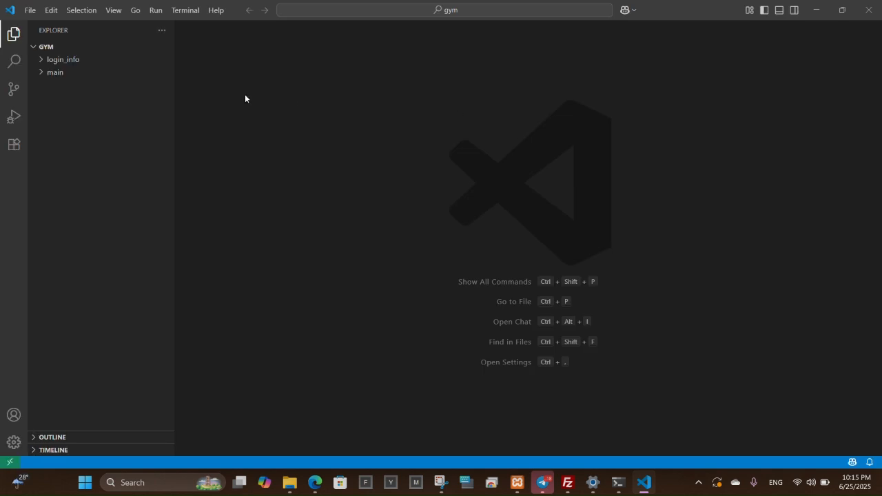
click(65, 63)
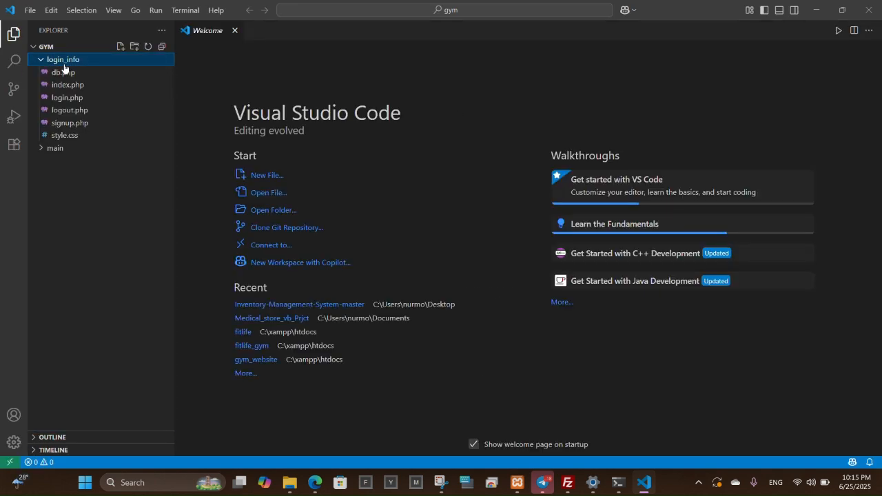
click(67, 73)
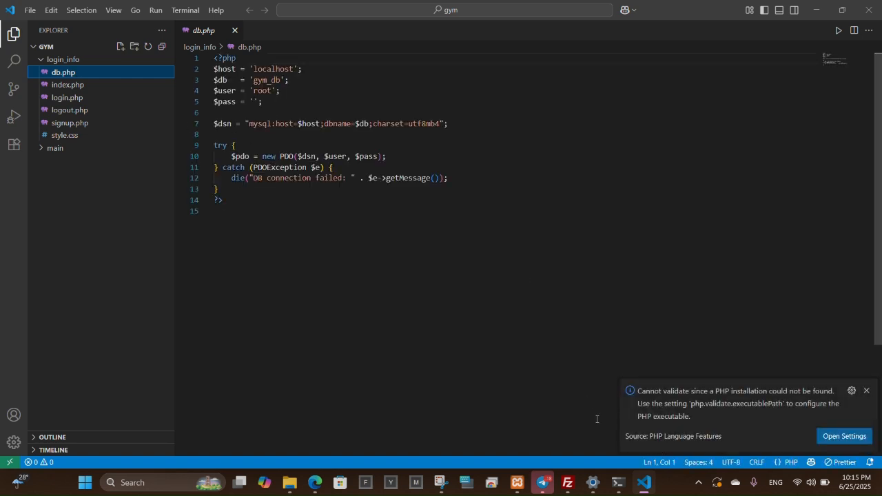
Replace gym_db in db.php with the hosted database name from InfinityFree.
click(318, 480)
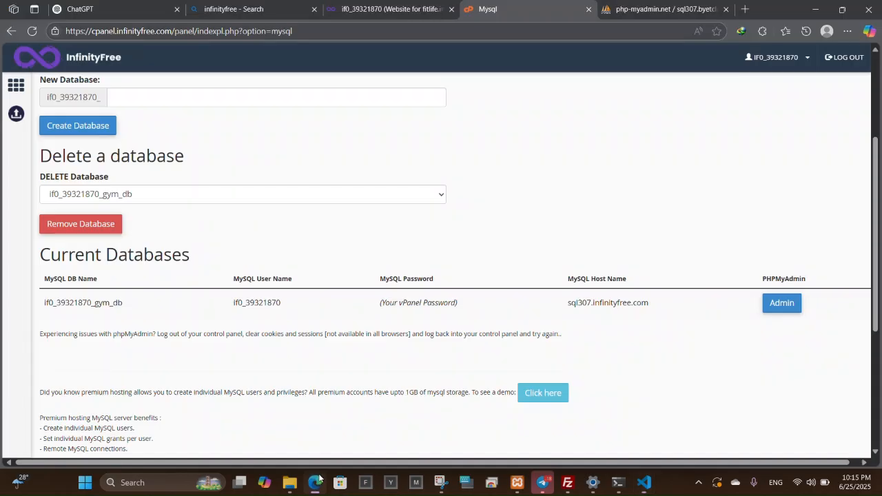
drag(126, 308, 44, 308)
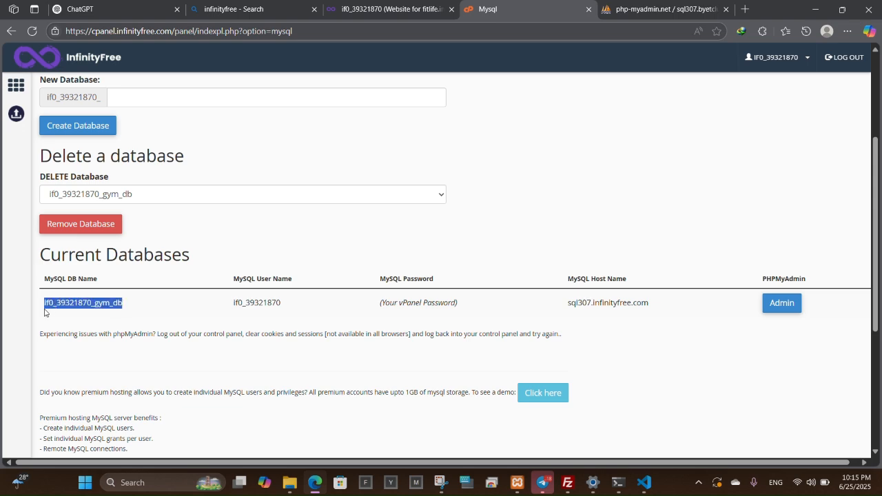
key(ctrl+c)
click(315, 482)
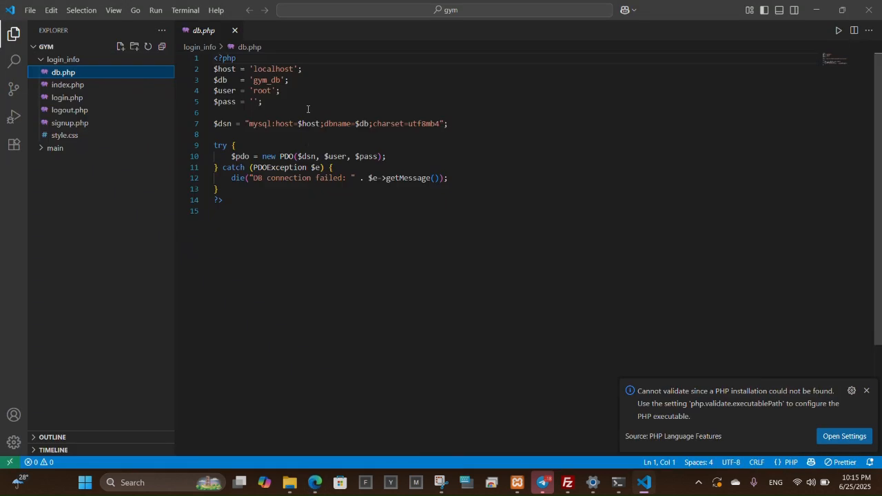
double_click(268, 78)
key(ctrl+v)
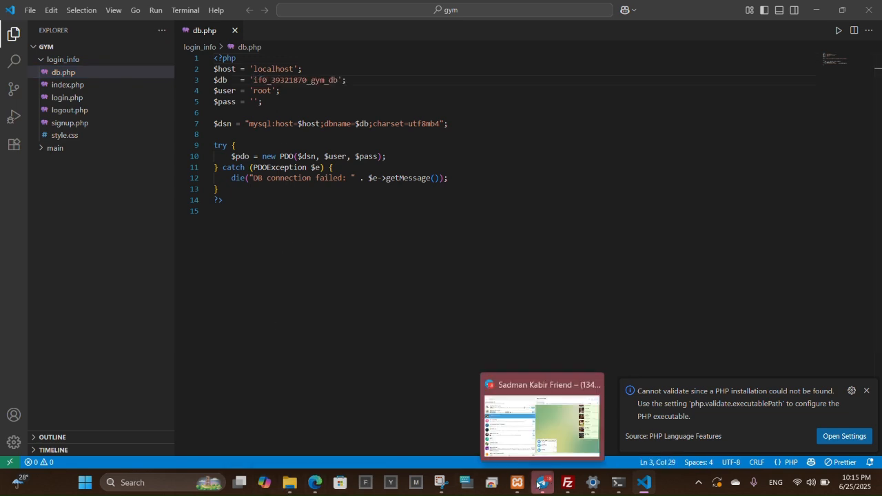
Replace the username root with the InfinityFree MySQL username.
click(315, 483)
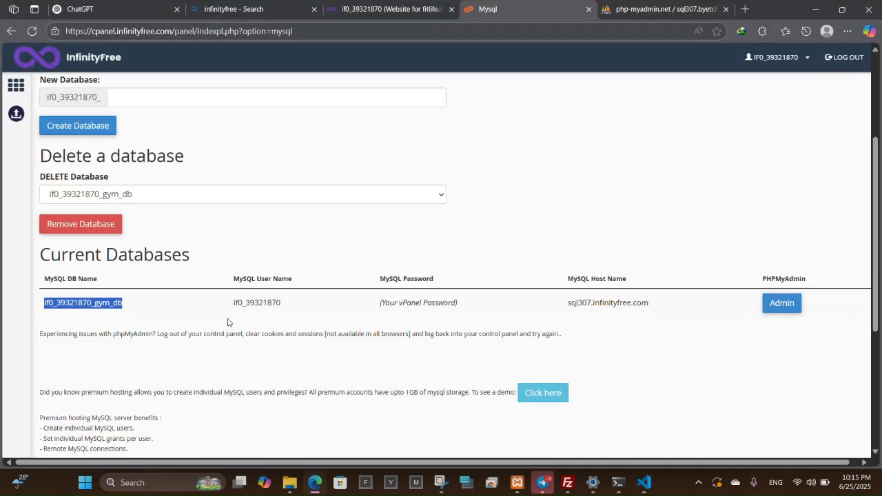
drag(235, 304, 291, 314)
key(ctrl+c)
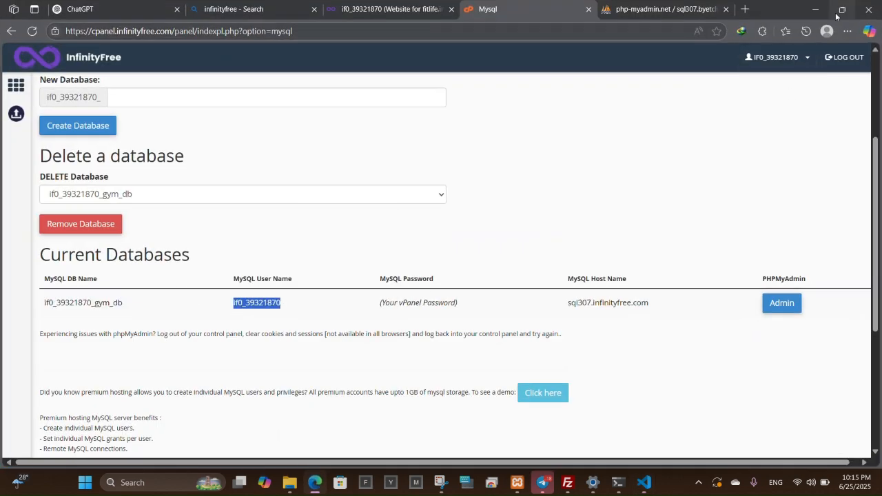
click(815, 9)
double_click(268, 90)
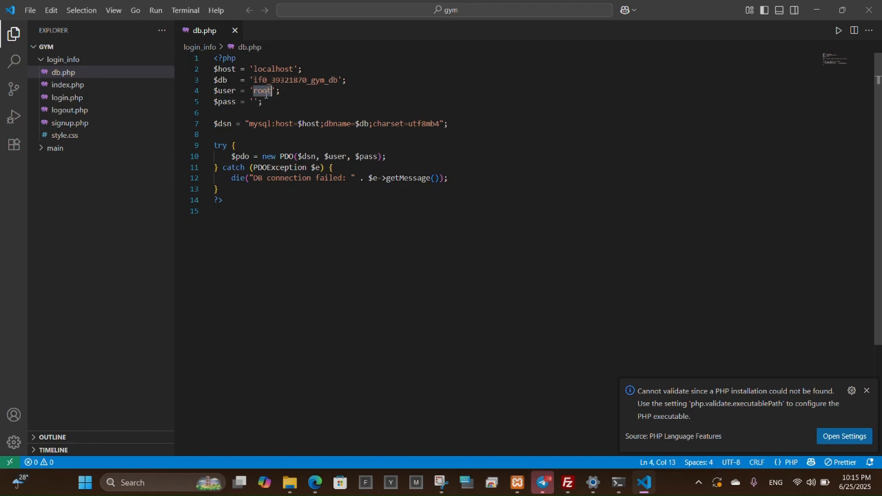
key(ctrl+v)
Replace localhost with host sql307.infinityfree.com, removing the stray leading spaces.
click(316, 484)
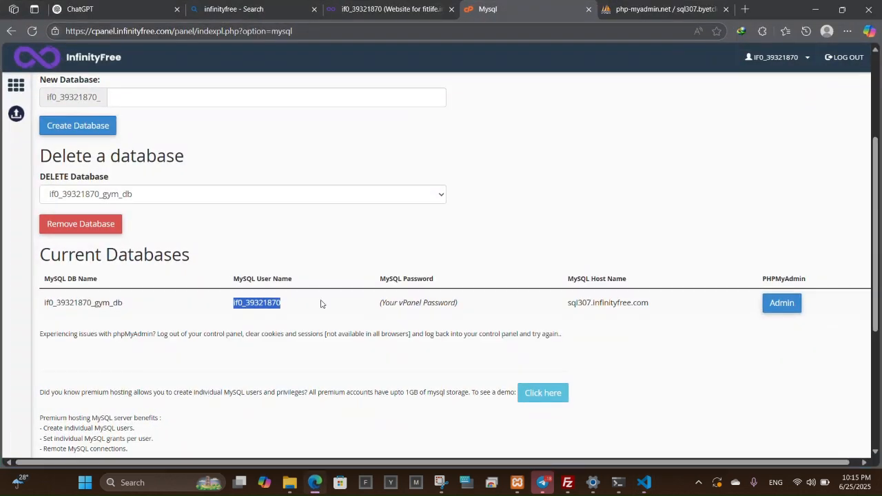
click(406, 288)
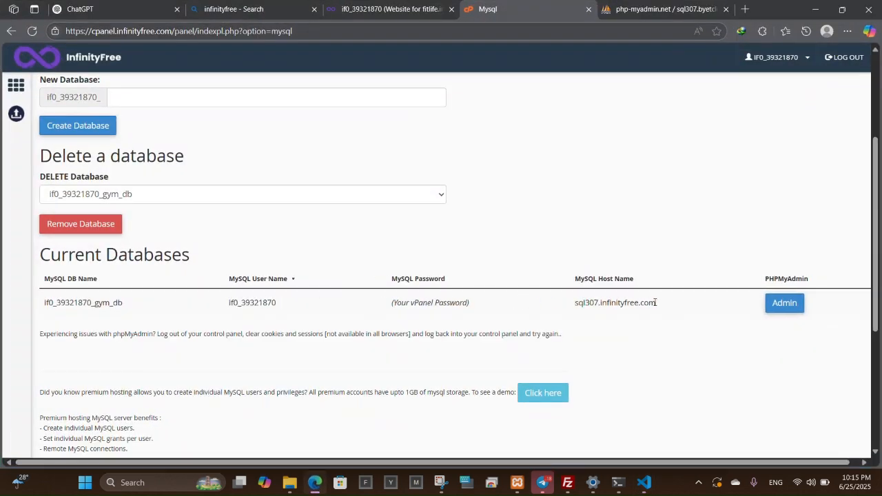
drag(655, 302, 559, 310)
key(ctrl+c)
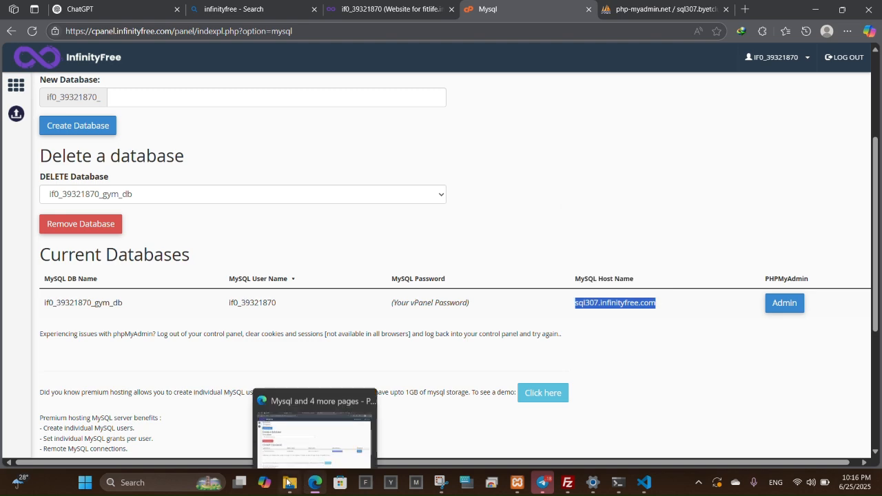
click(313, 484)
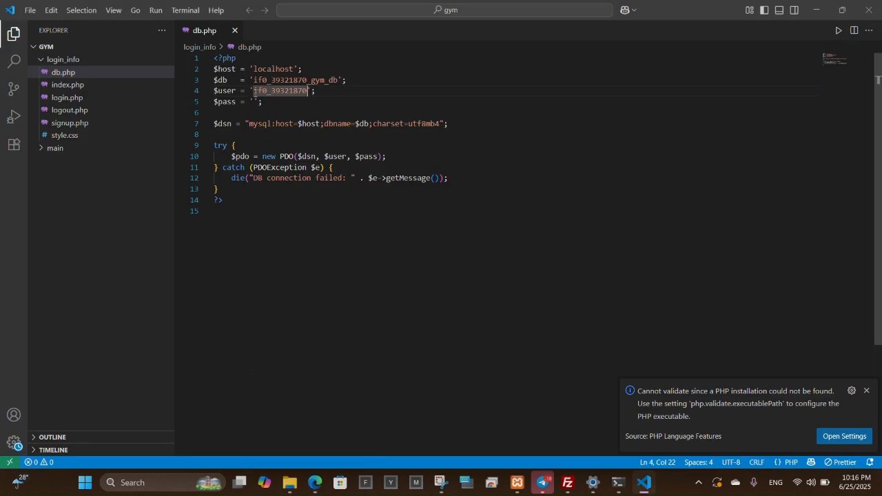
double_click(266, 69)
key(ctrl+v)
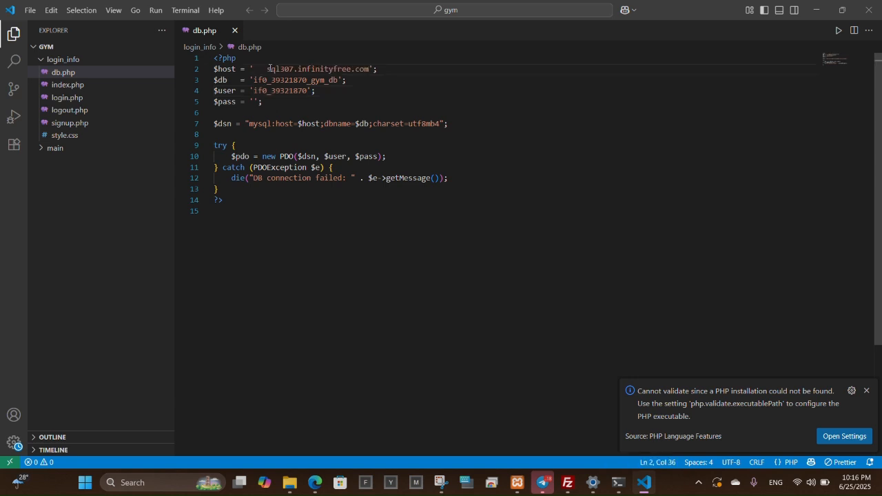
click(267, 68)
key(BackSpace)
key(BackSpace)
key(BackSpace)
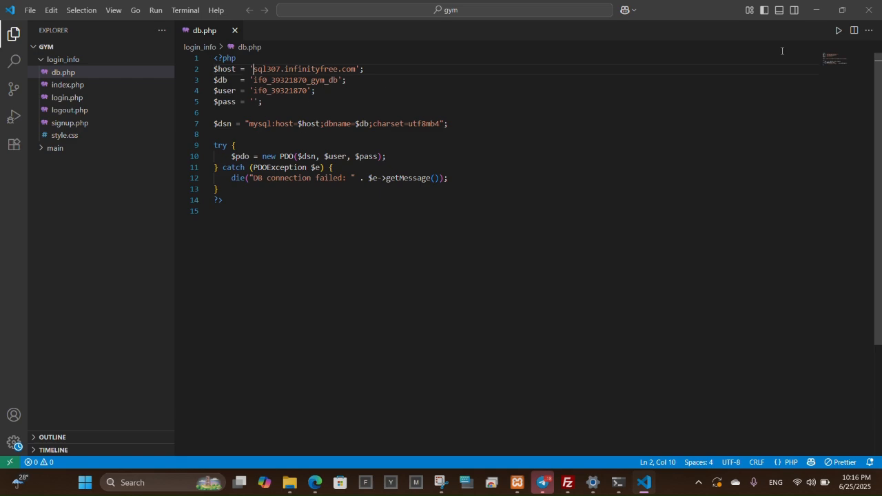
Fill the empty $pass value with the hosting account password.
click(816, 10)
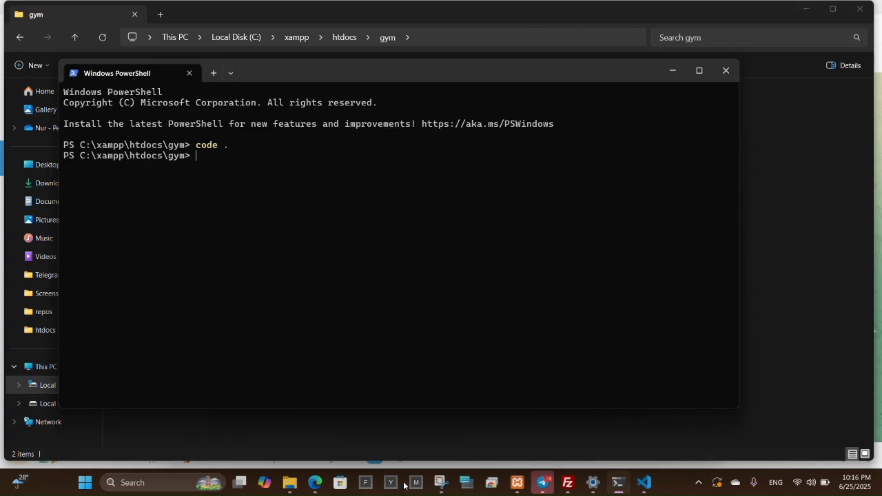
click(315, 482)
click(324, 4)
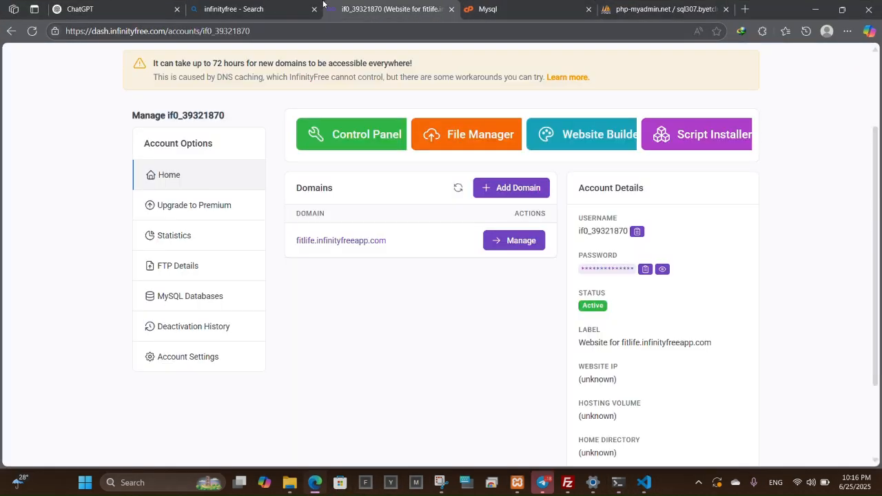
click(662, 269)
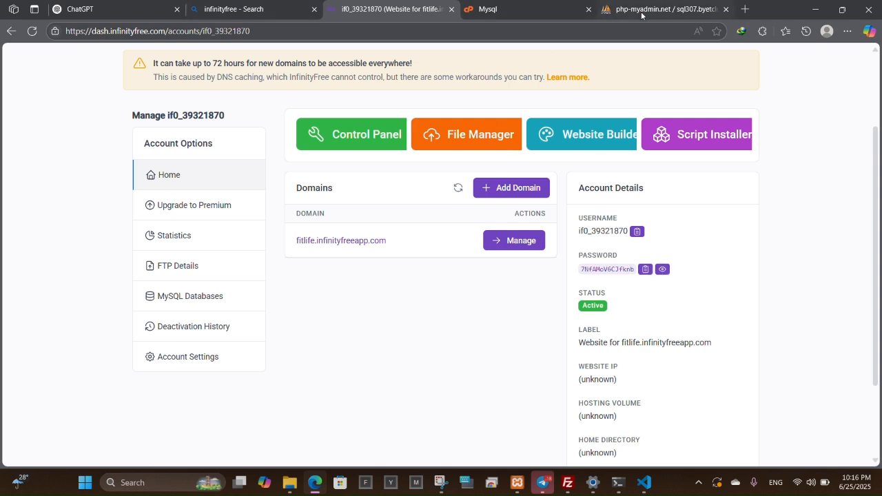
click(645, 482)
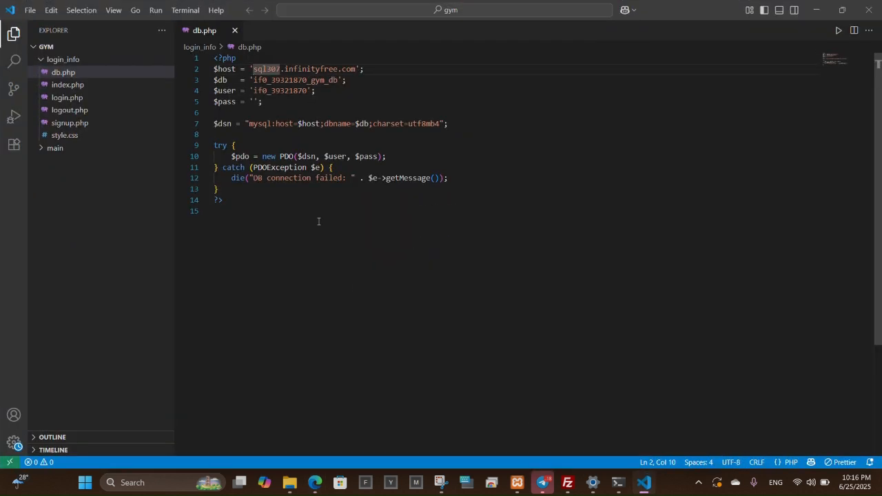
click(254, 101)
key(ctrl+v)
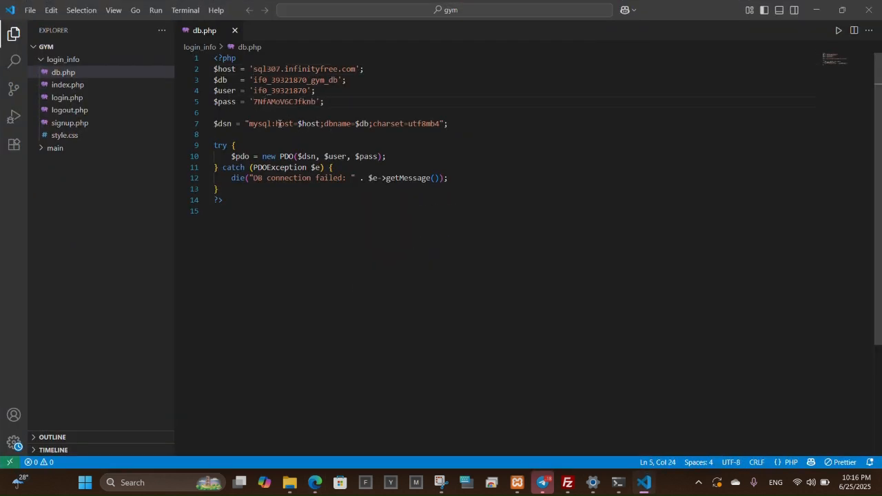
click(57, 62)
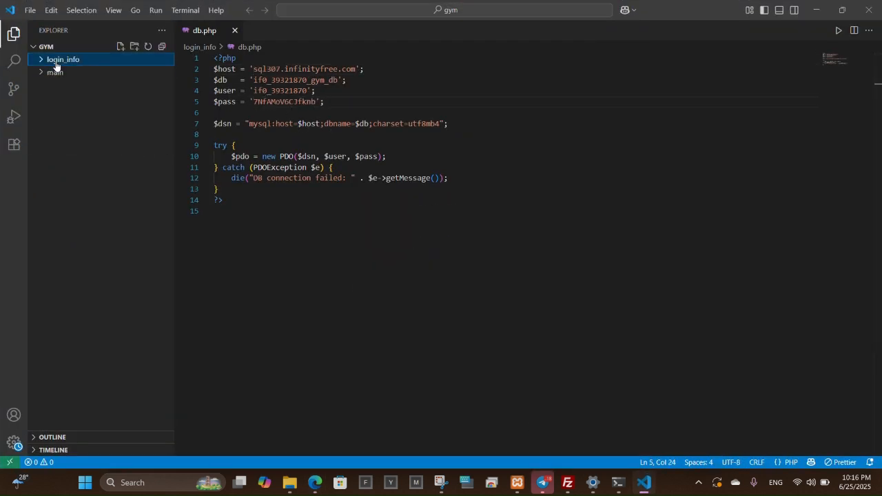
Copy login_info/db.php's four connection lines over the old lines in main/db.php.
click(61, 75)
click(66, 124)
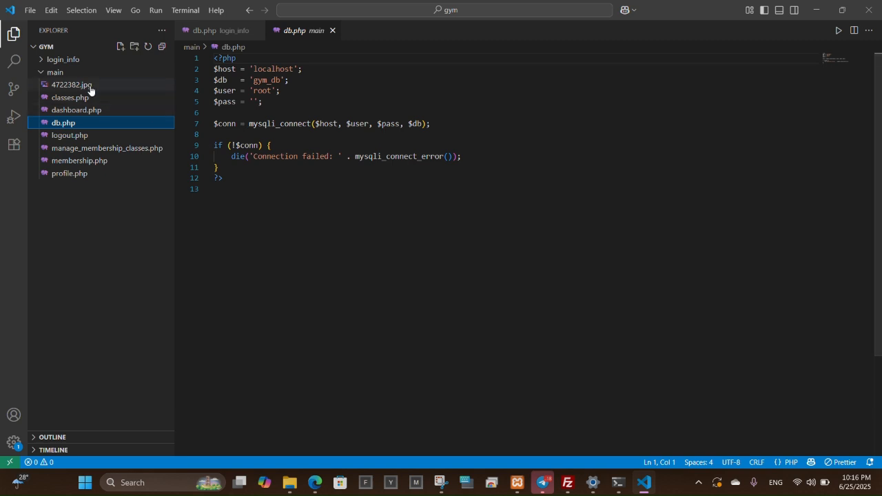
click(61, 60)
click(69, 74)
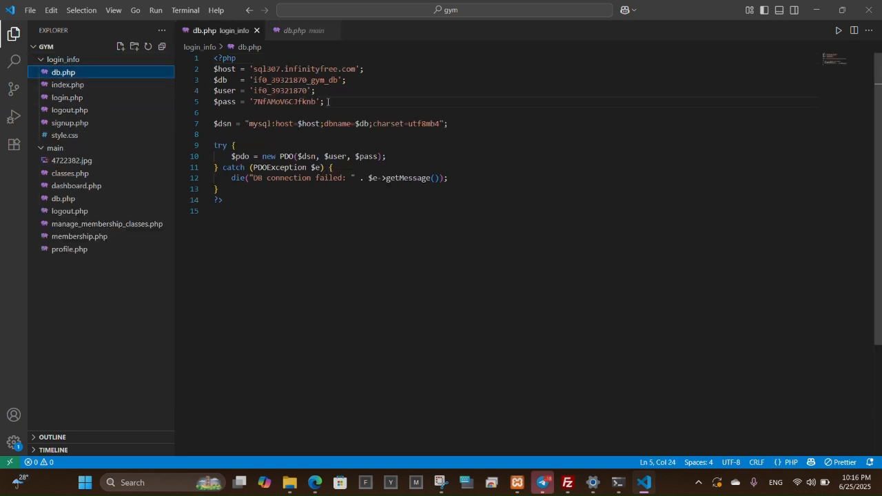
click(69, 199)
click(69, 74)
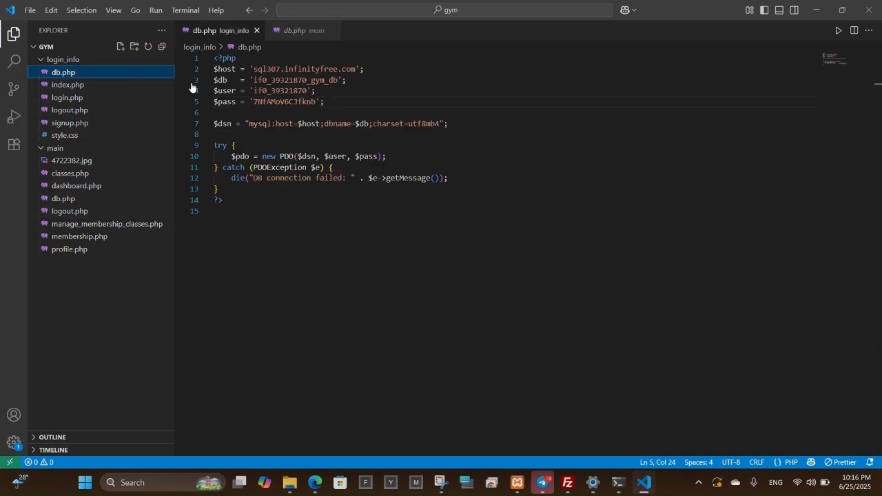
drag(341, 101, 214, 69)
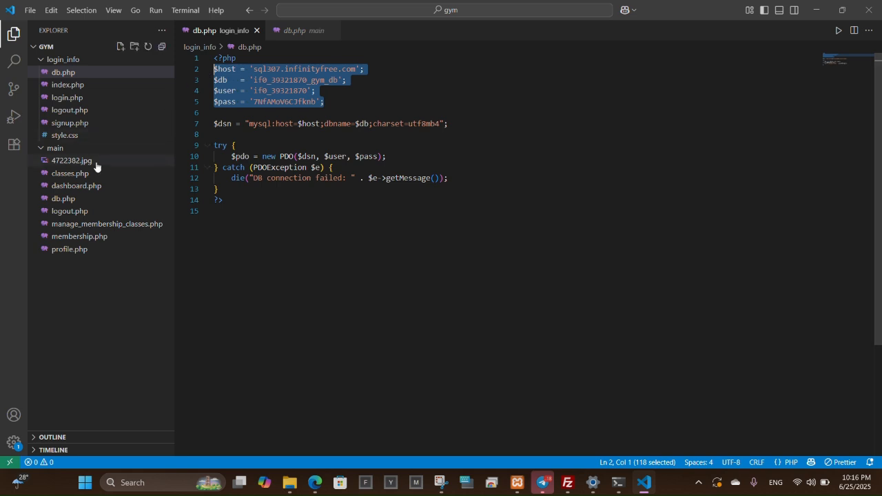
click(65, 199)
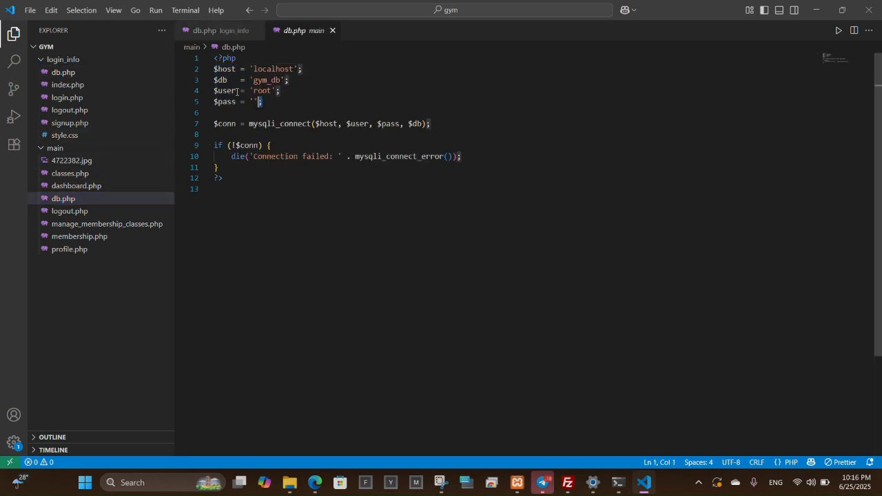
drag(263, 102, 211, 74)
key(ctrl+v)
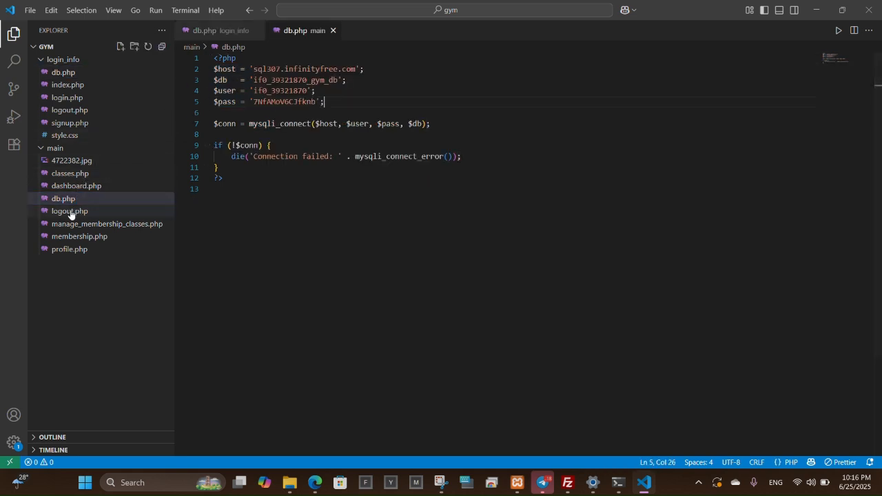
Skim classes.php, dashboard.php, logout.php, membership.php and manage_membership_classes.php, then minimize the editor.
click(83, 173)
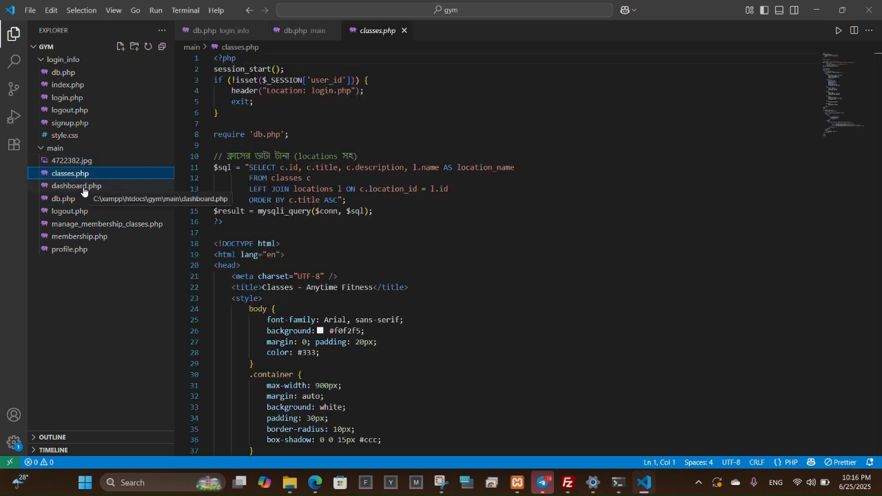
click(82, 186)
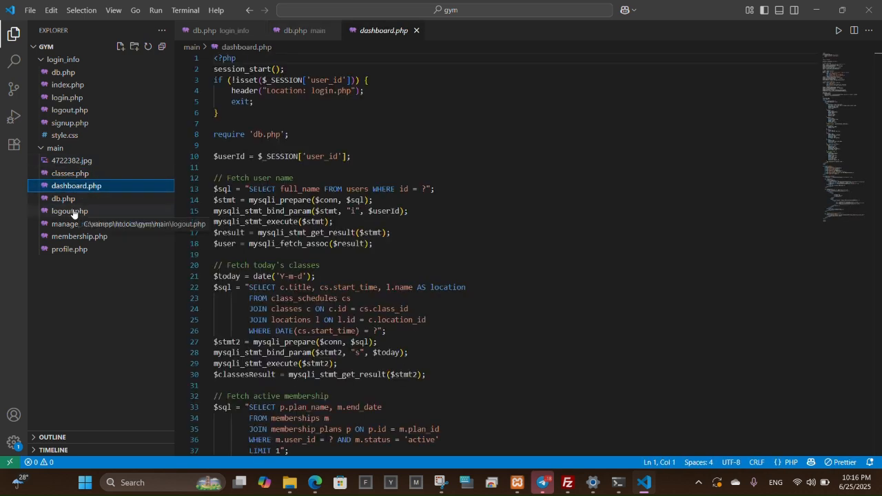
click(73, 212)
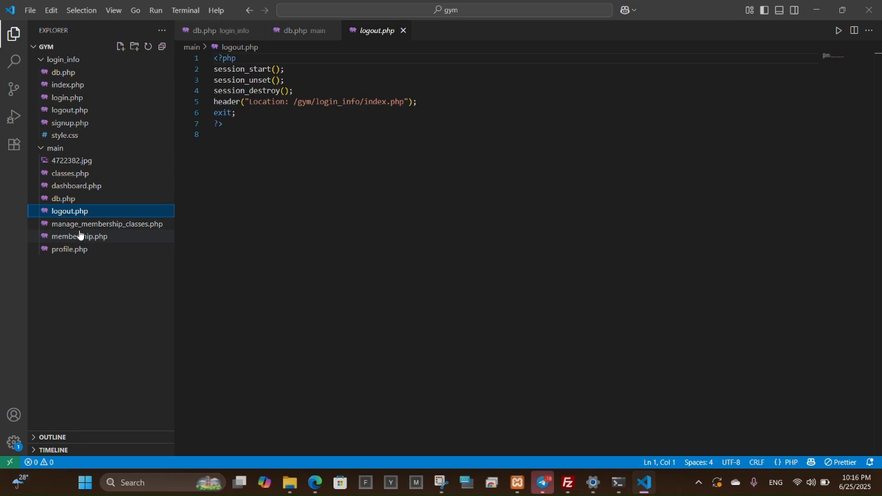
click(79, 236)
double_click(86, 228)
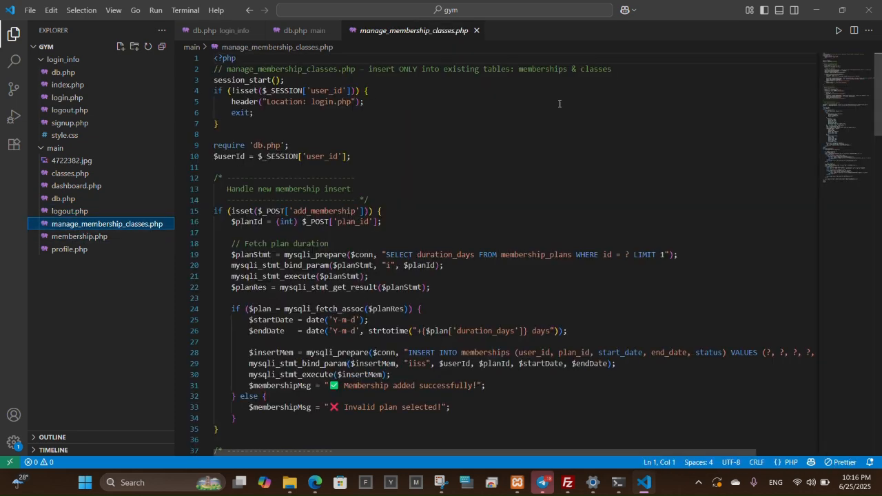
click(815, 10)
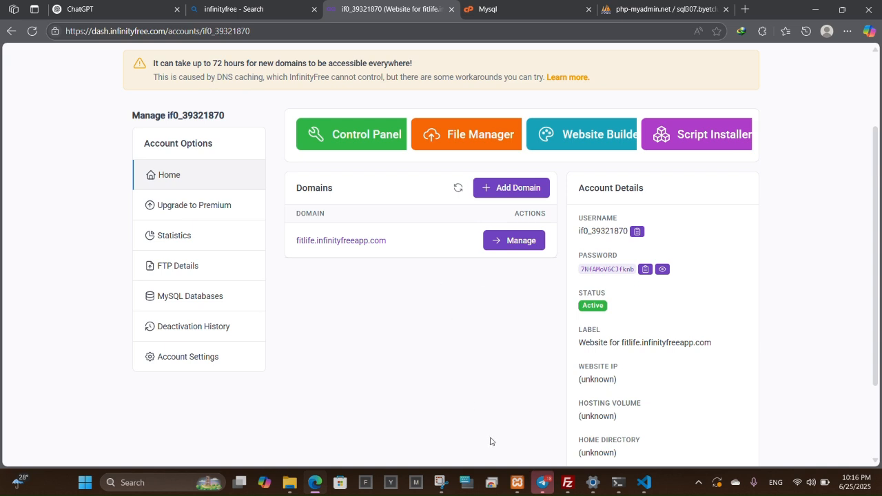
click(566, 484)
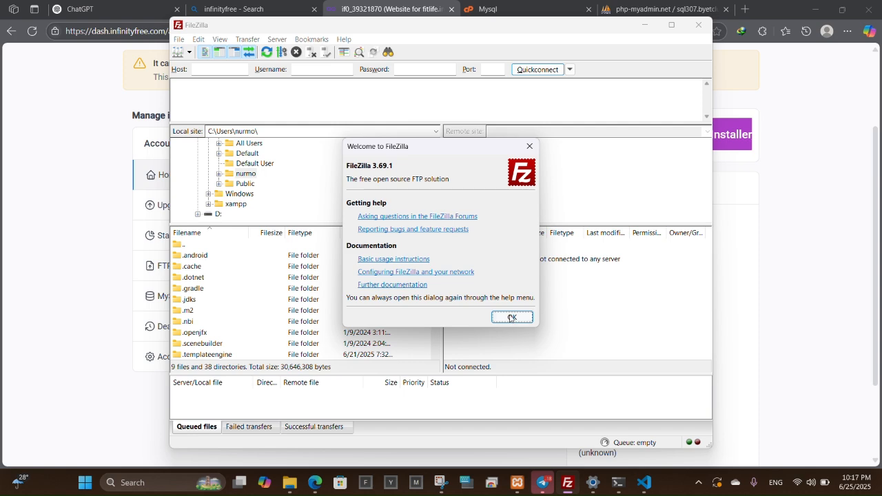
Create a Site Manager entry named gym with host ftpupload.net and port 21.
click(512, 318)
click(180, 40)
click(194, 53)
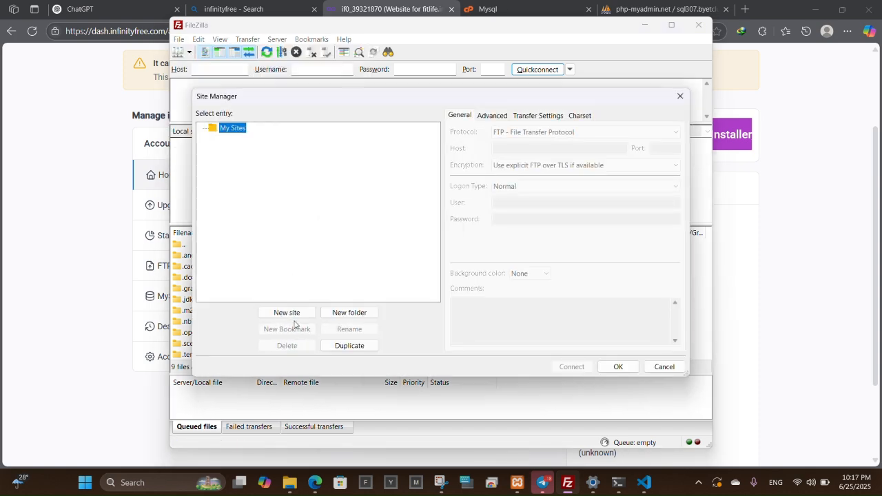
click(293, 314)
text(gym)
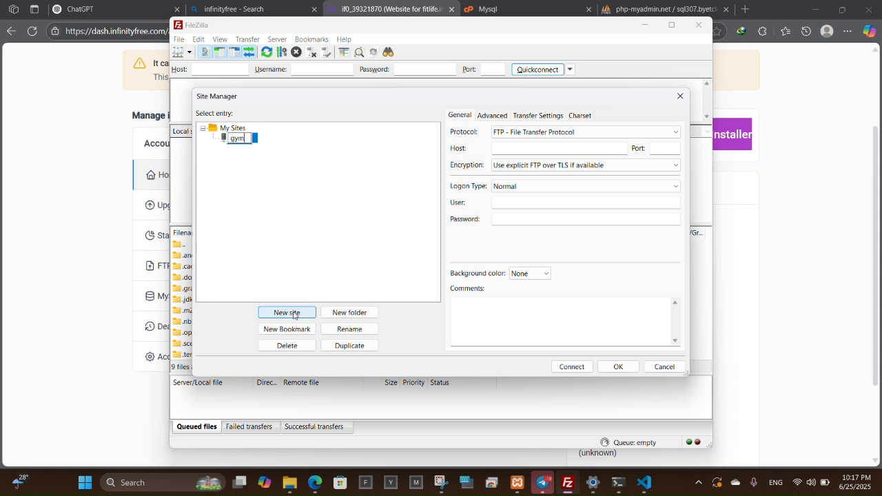
key(Return)
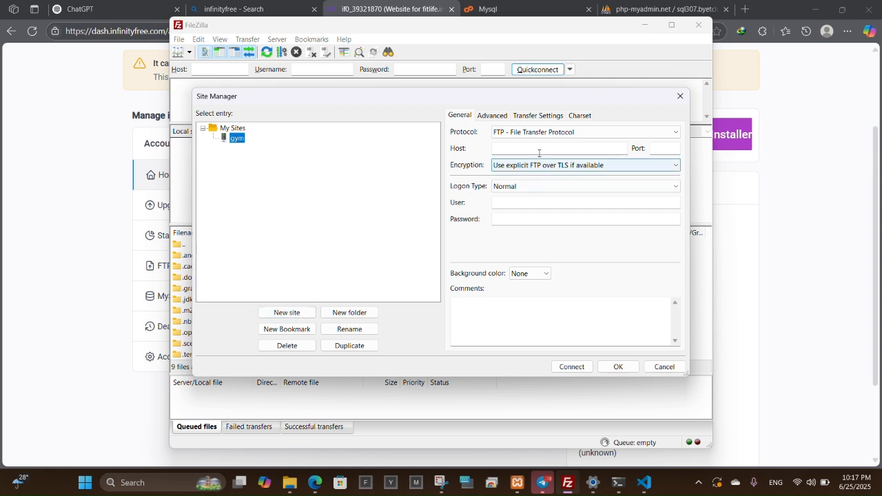
click(539, 149)
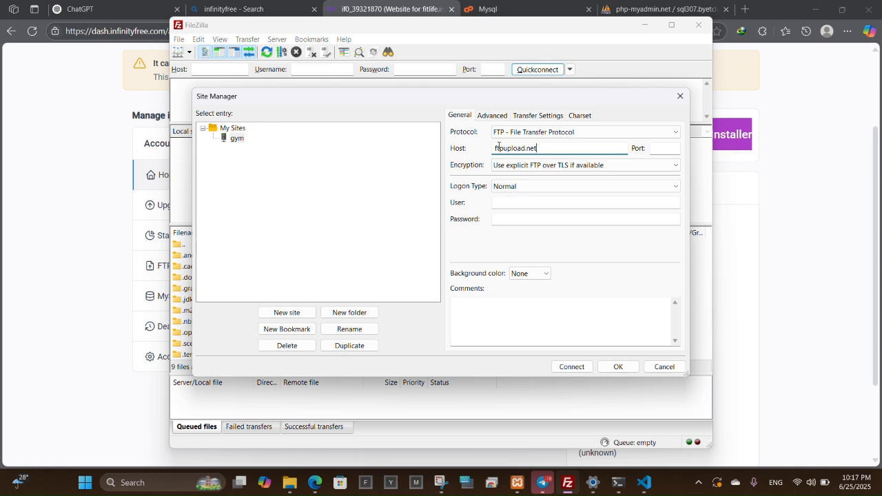
click(655, 148)
text(21)
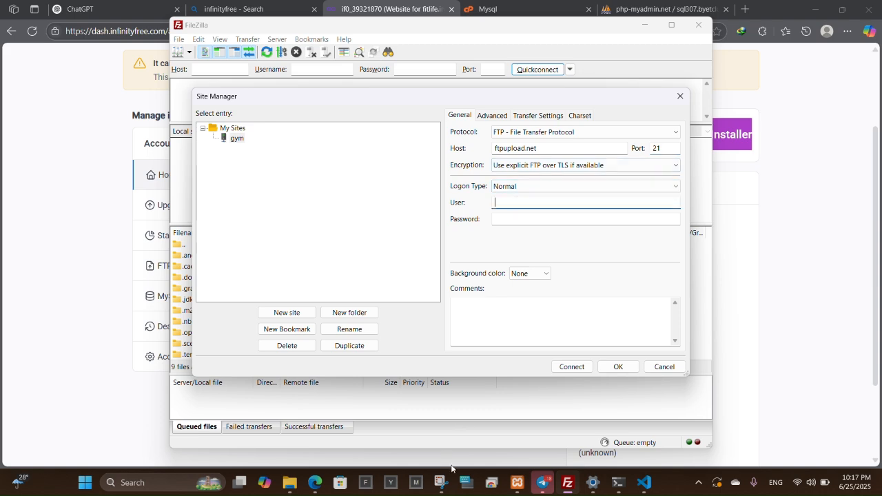
Enter the hosting account username and password for the gym site and connect.
click(644, 483)
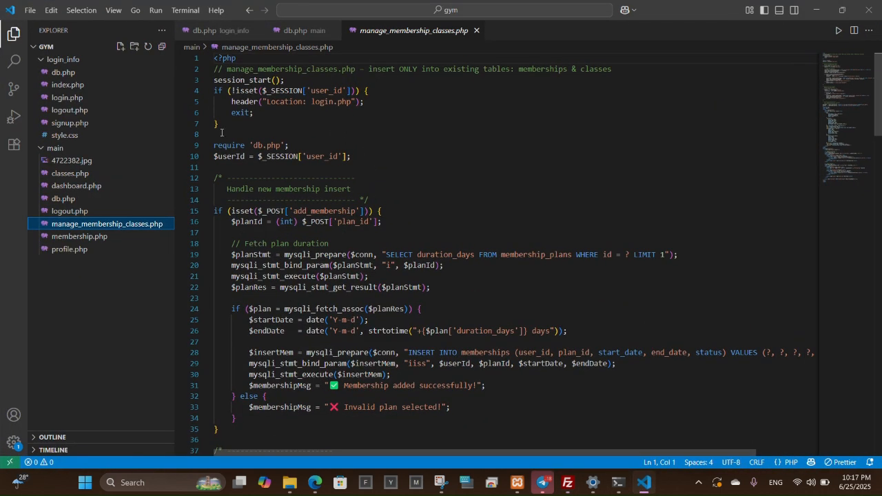
click(76, 200)
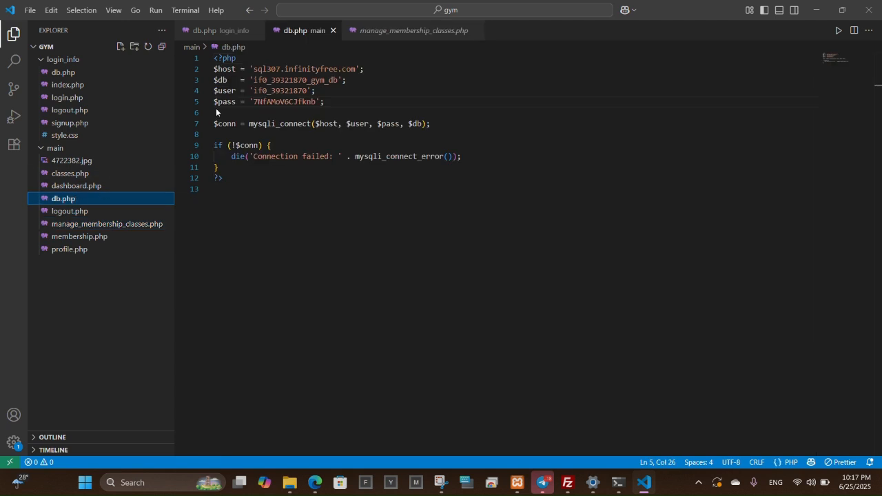
drag(253, 90, 309, 90)
key(ctrl+c)
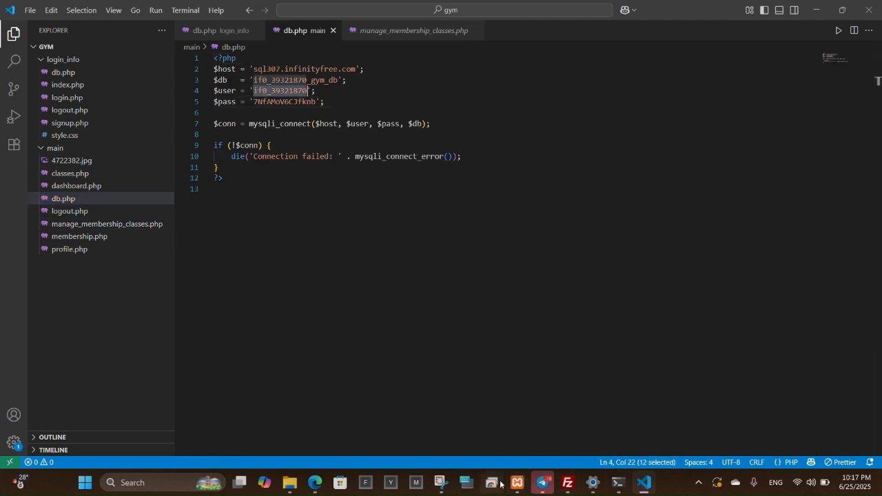
click(315, 482)
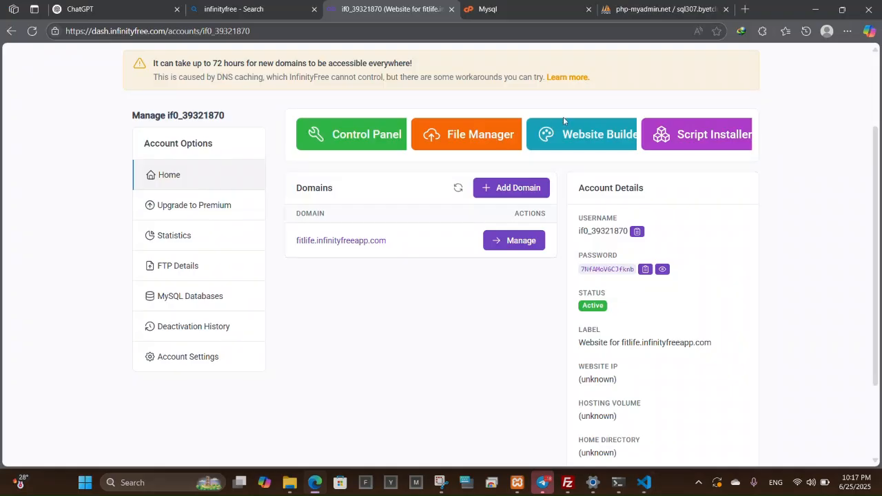
click(568, 482)
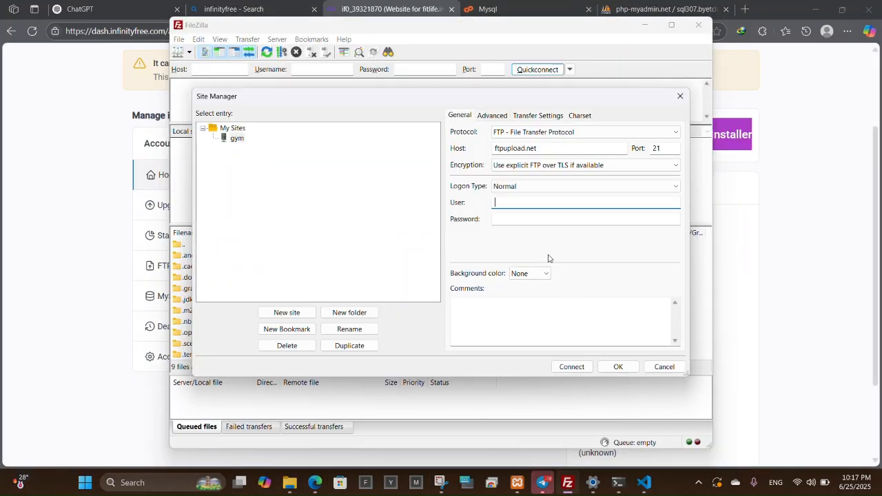
key(ctrl+v)
click(777, 266)
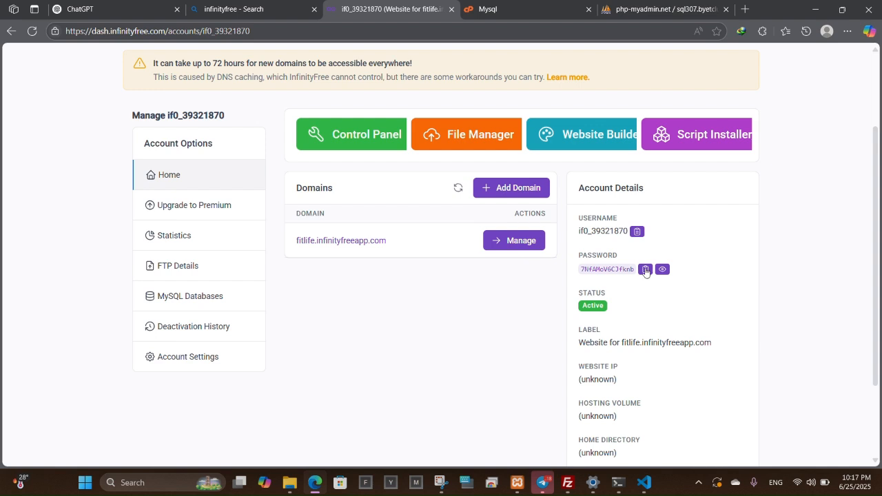
click(579, 487)
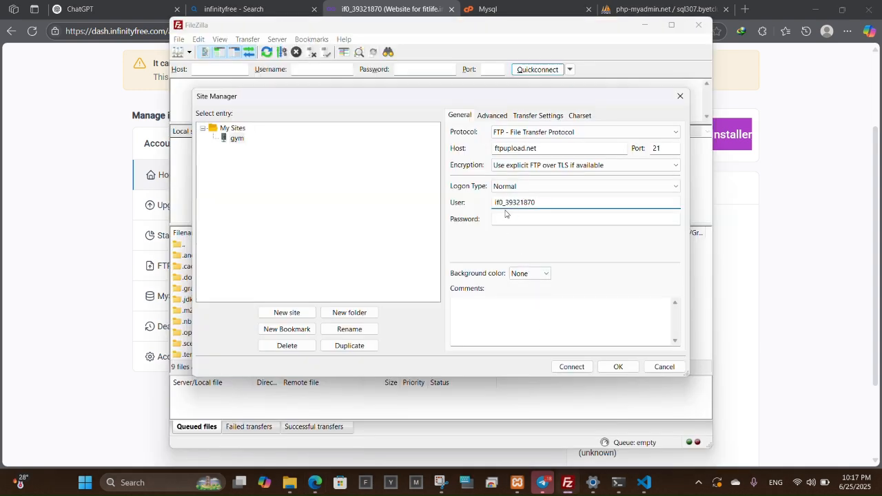
key(ctrl+v)
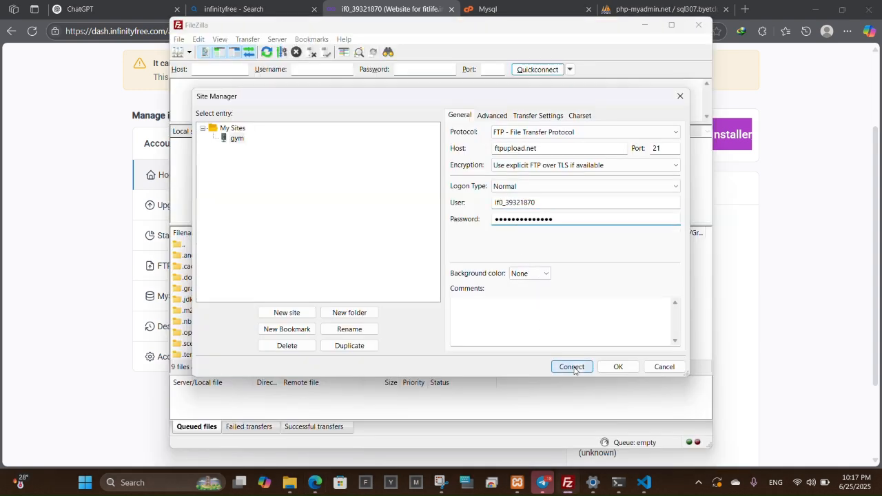
click(572, 367)
click(513, 304)
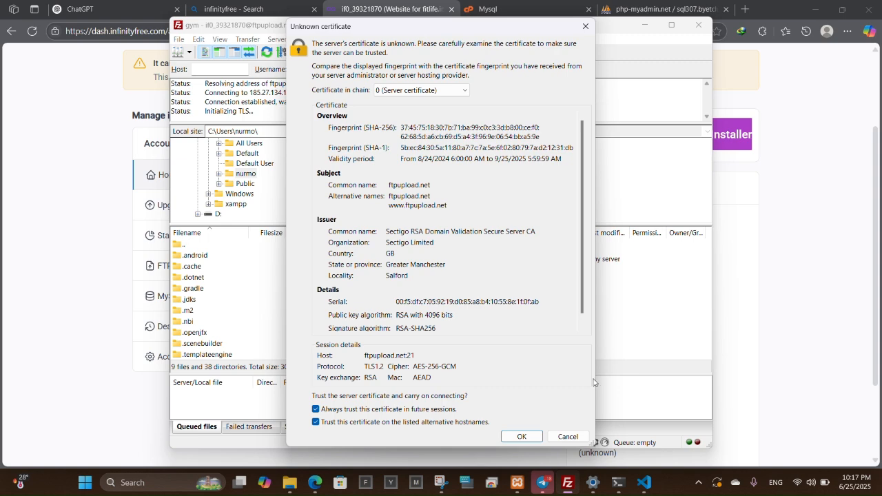
Accept the server certificate and delete the two default files from remote htdocs.
click(526, 438)
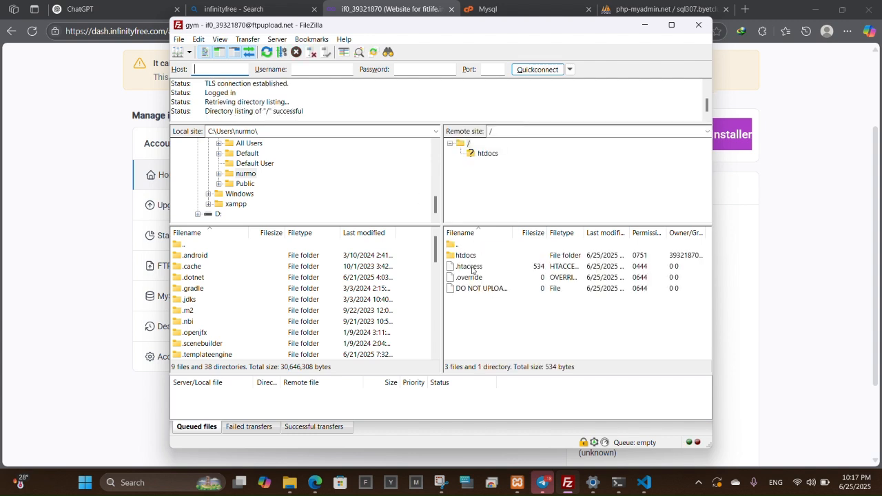
double_click(464, 256)
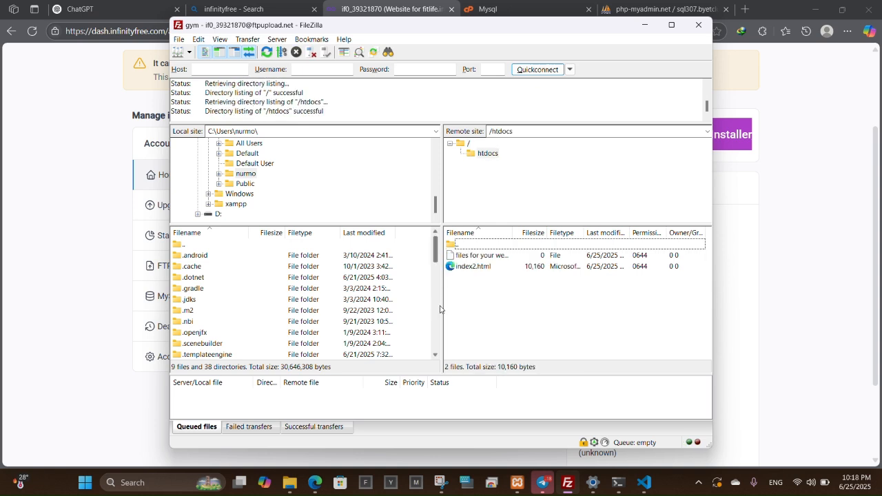
drag(468, 284, 465, 257)
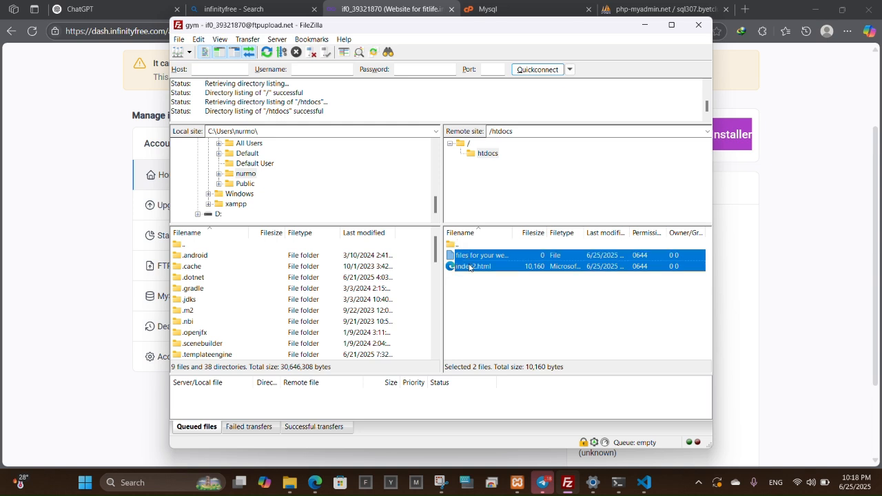
right_click(469, 264)
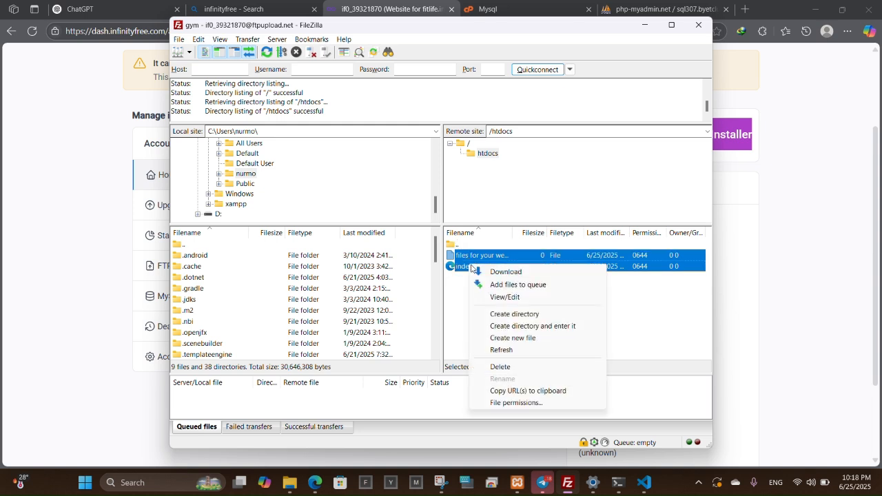
click(501, 367)
click(467, 237)
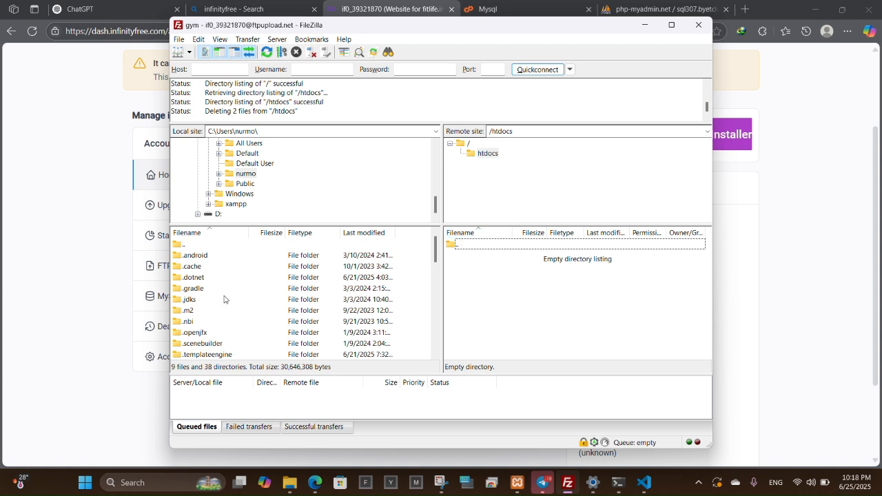
click(238, 205)
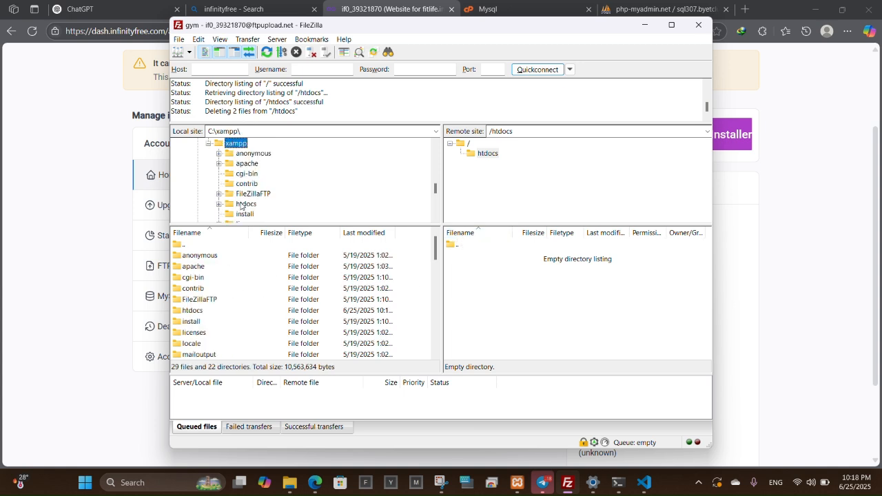
Drag login_info and main from local C:\xampp\htdocs\gym into the remote htdocs pane.
scroll(245, 191, down, 1)
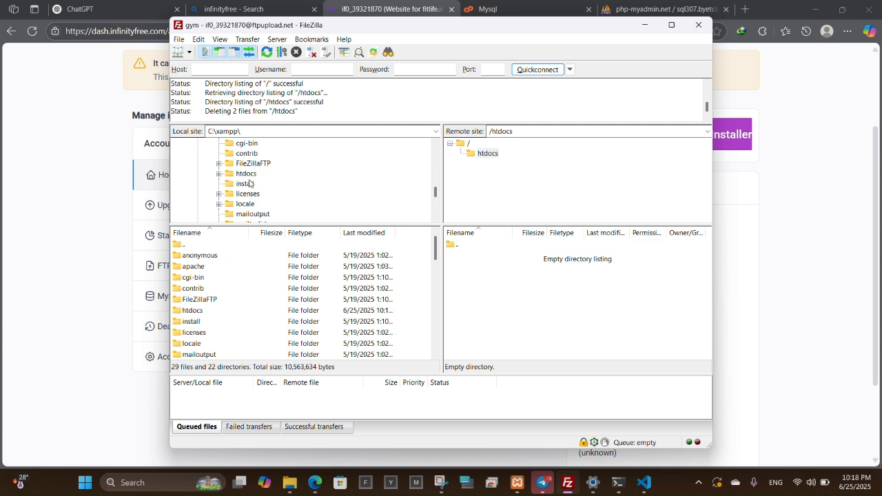
click(247, 173)
click(254, 204)
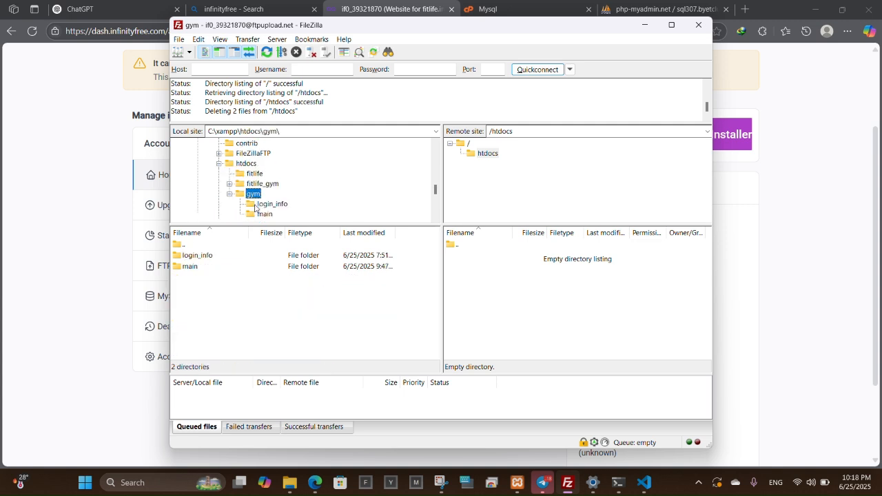
scroll(279, 198, down, 1)
drag(221, 295, 517, 315)
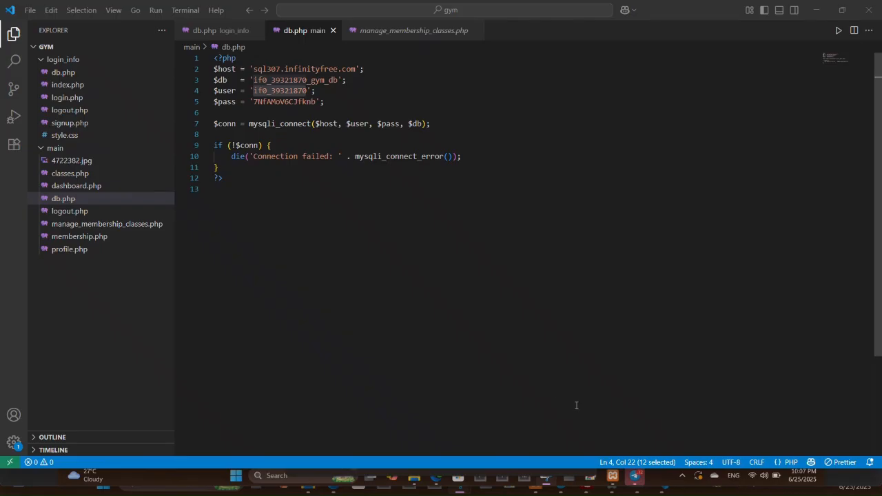
Check in FileZilla that the uploads into remote htdocs finished.
click(830, 10)
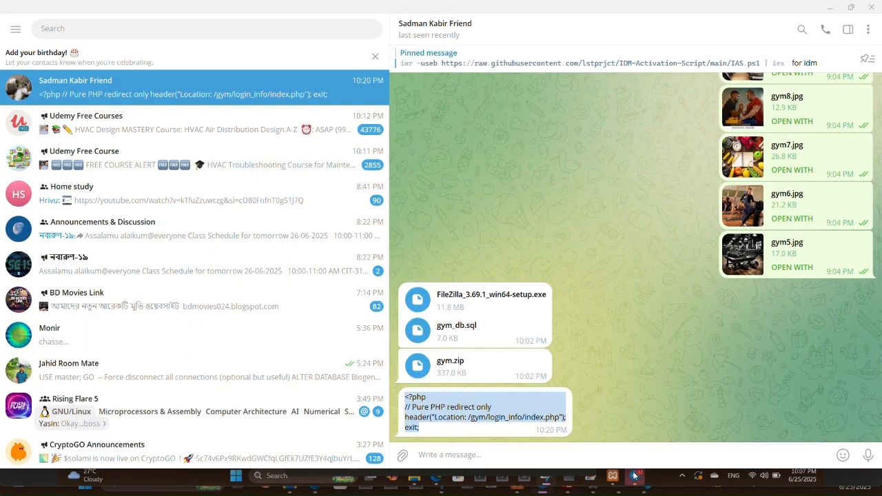
click(606, 486)
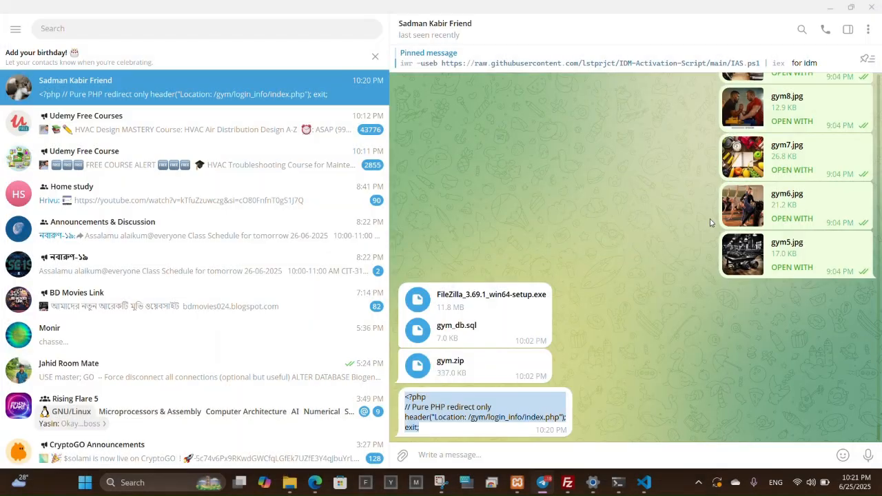
click(567, 484)
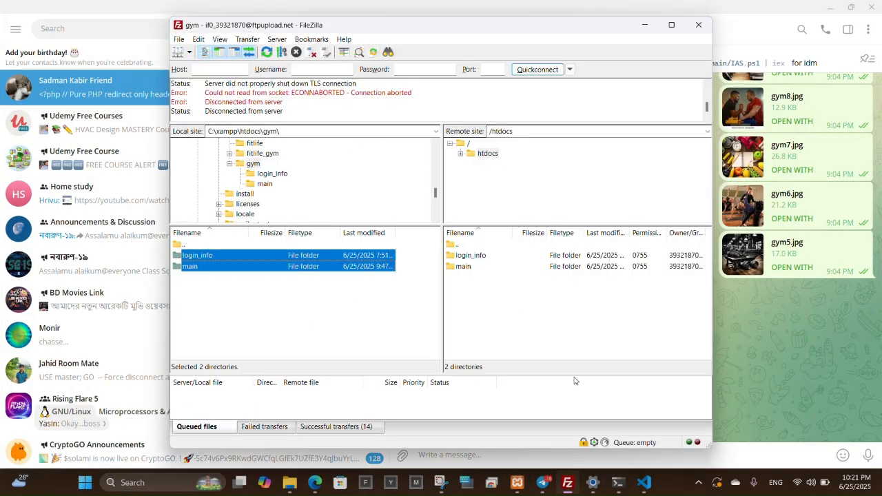
click(473, 285)
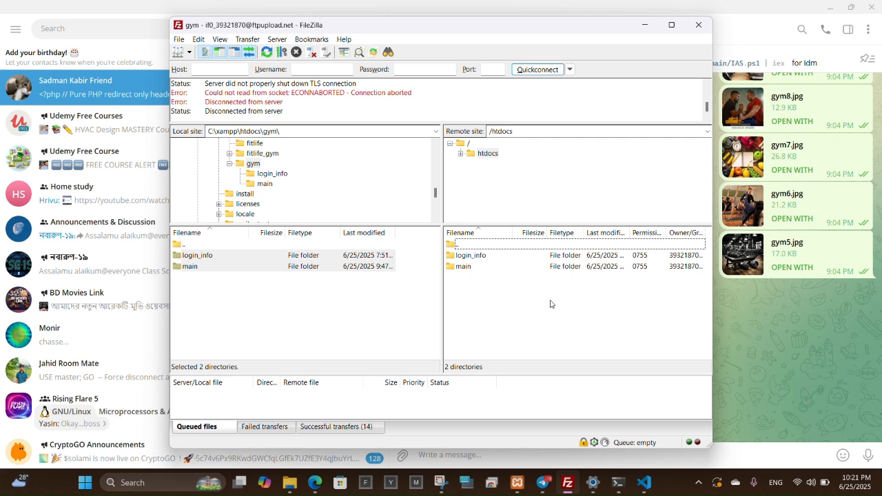
Collapse and re-expand the gym project tree in VS Code, then open Local Disk (D:).
click(642, 482)
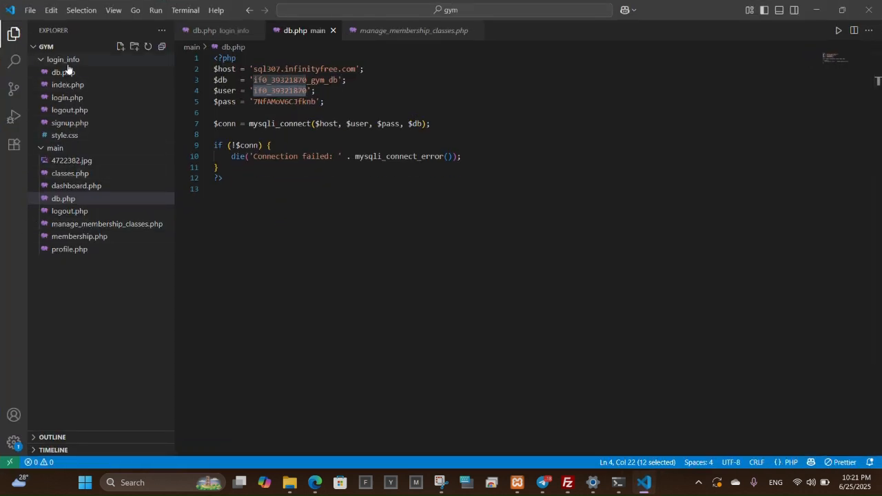
click(54, 46)
click(49, 47)
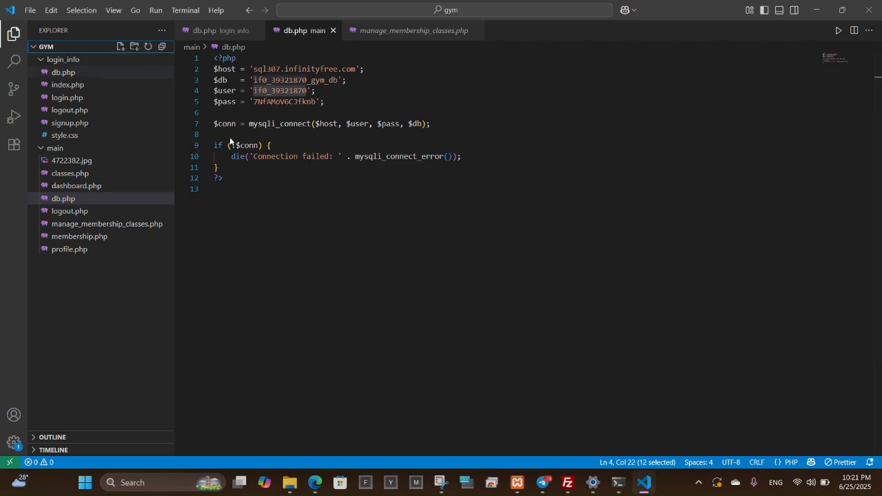
click(294, 490)
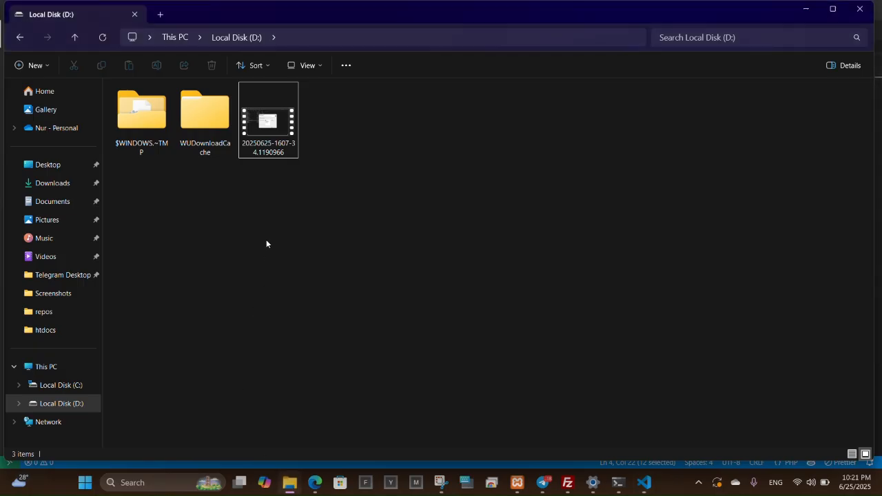
Create a new text document in D: holding the redirect code to /gym/login_info/index.php.
right_click(266, 241)
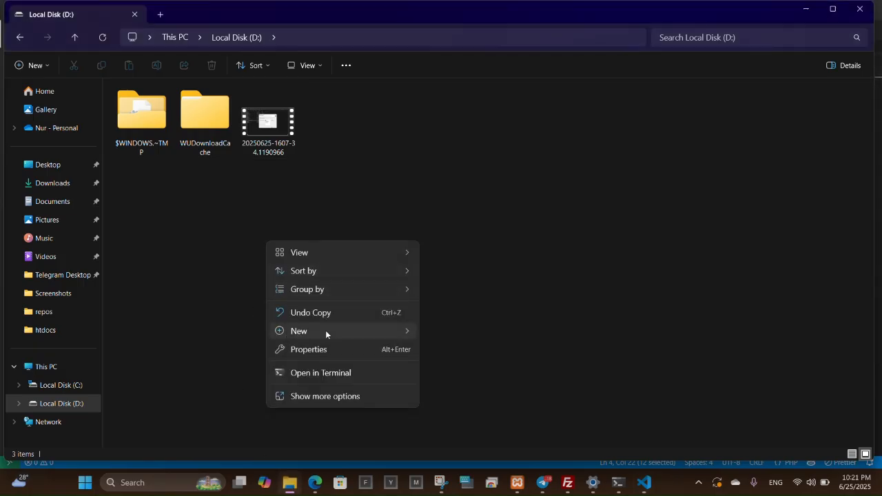
click(343, 238)
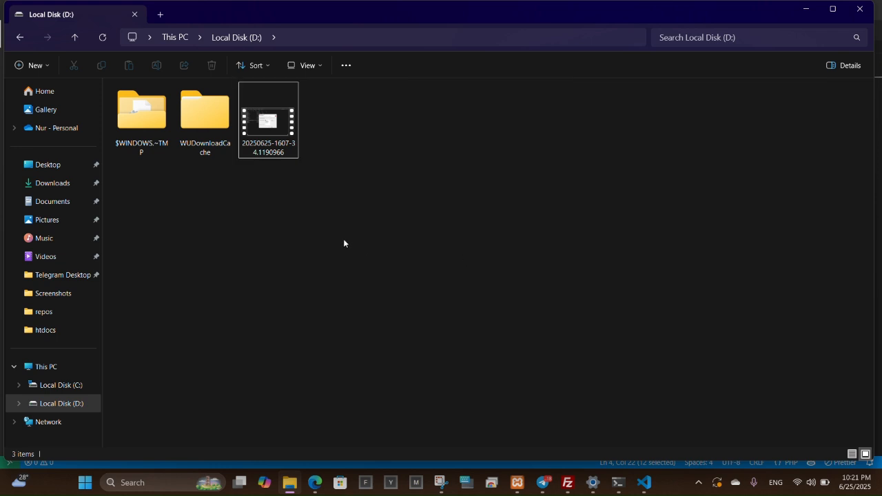
key(Return)
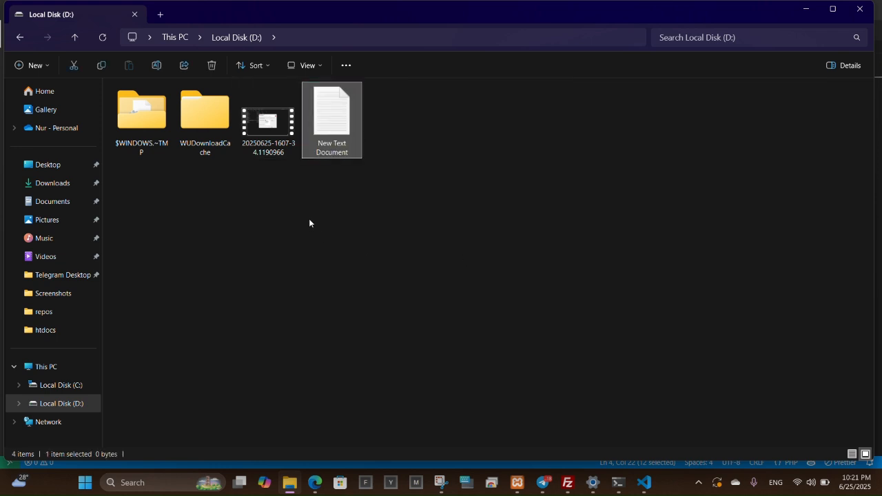
double_click(328, 163)
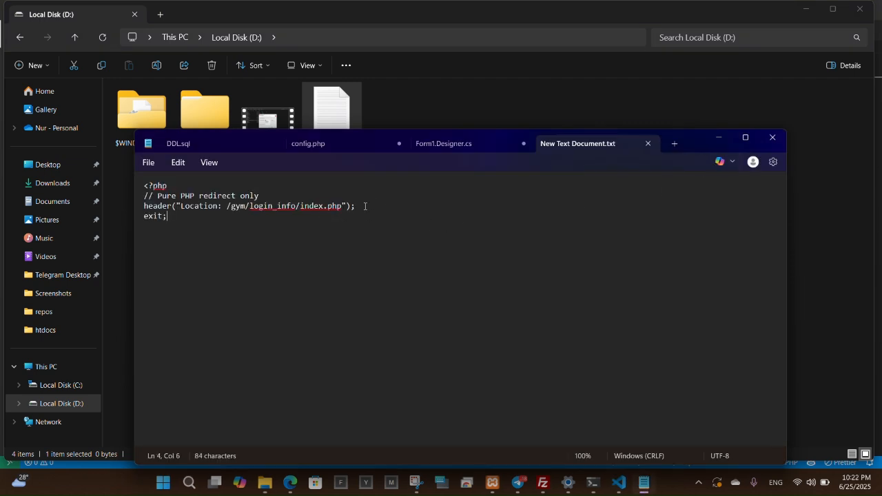
click(772, 137)
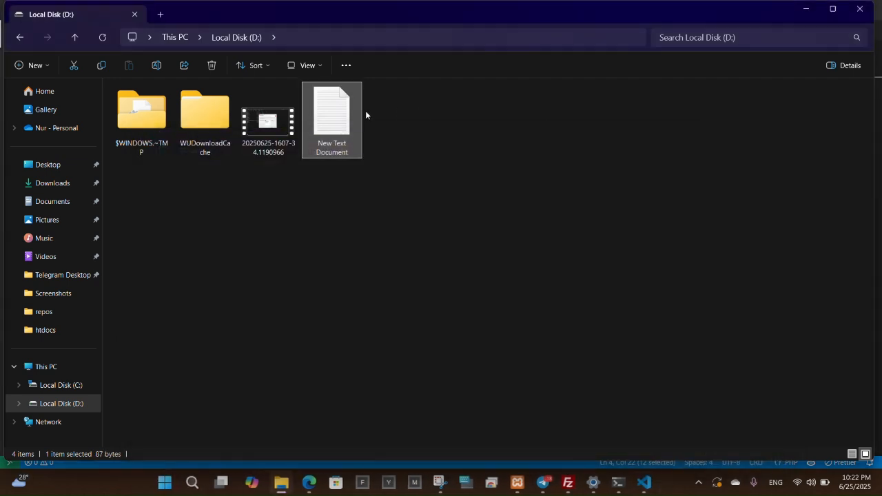
Rename the new text document to index.php.
right_click(349, 118)
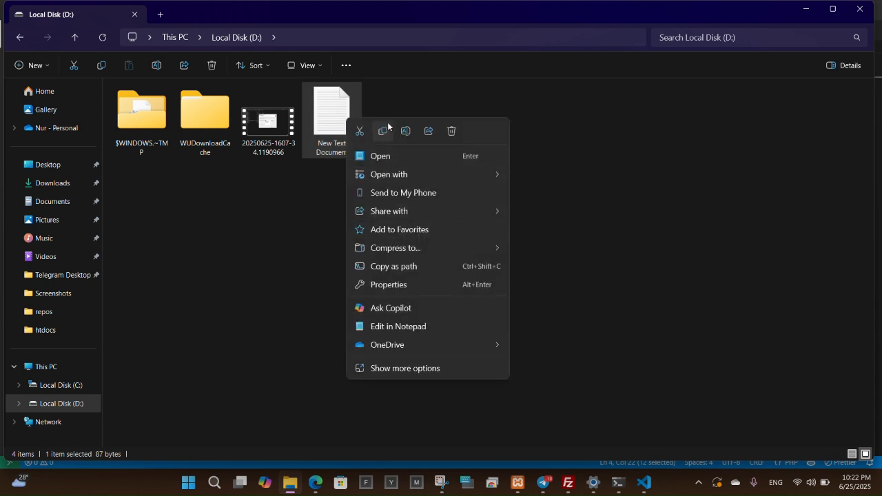
click(405, 131)
text(index)
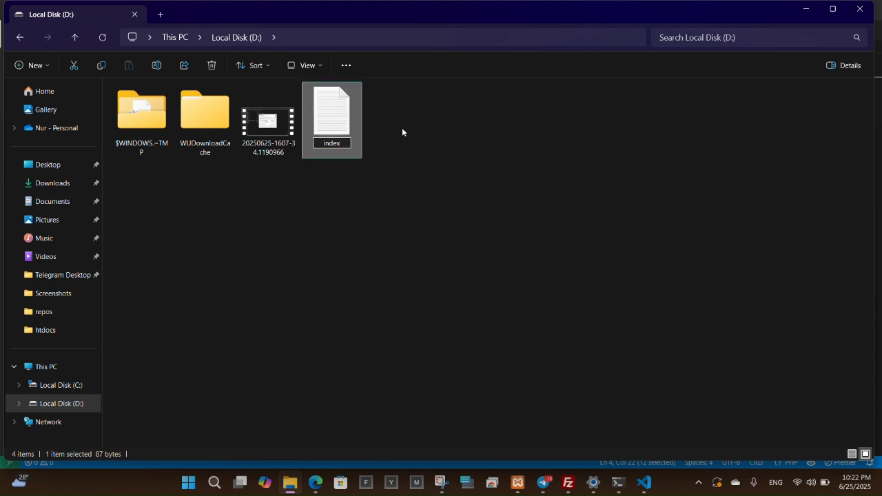
text(.php)
key(Return)
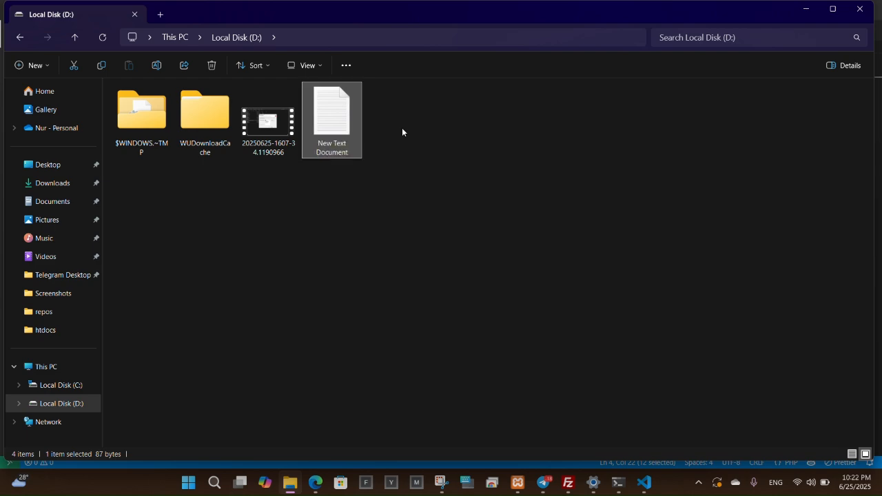
click(568, 482)
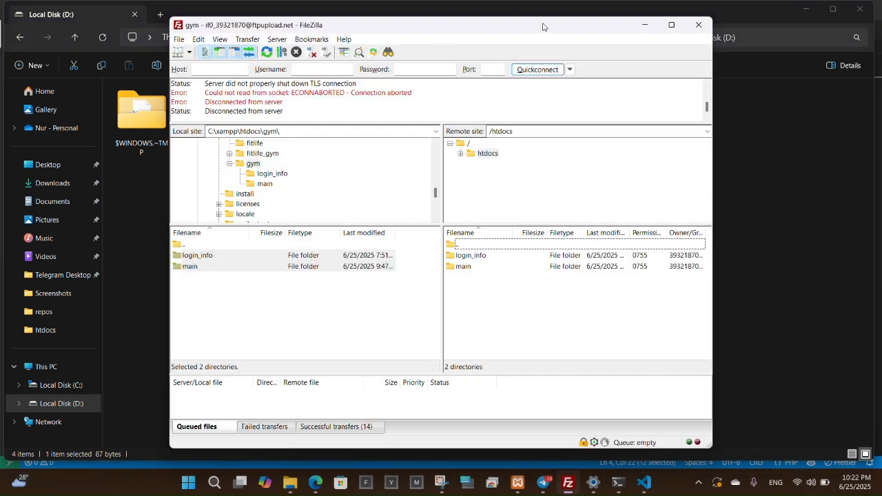
Upload index.php from D: into the remote /htdocs folder, where it shows as index.php.txt.
drag(542, 24, 685, 15)
drag(630, 17, 672, 15)
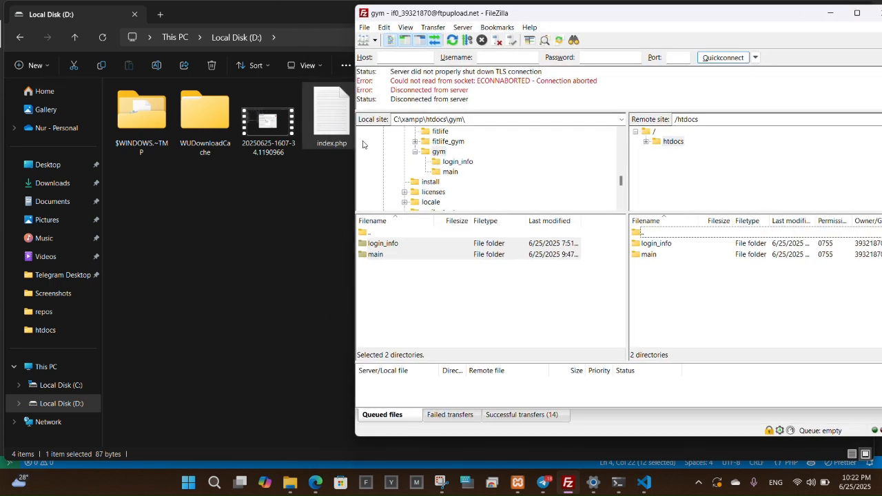
drag(338, 124, 653, 274)
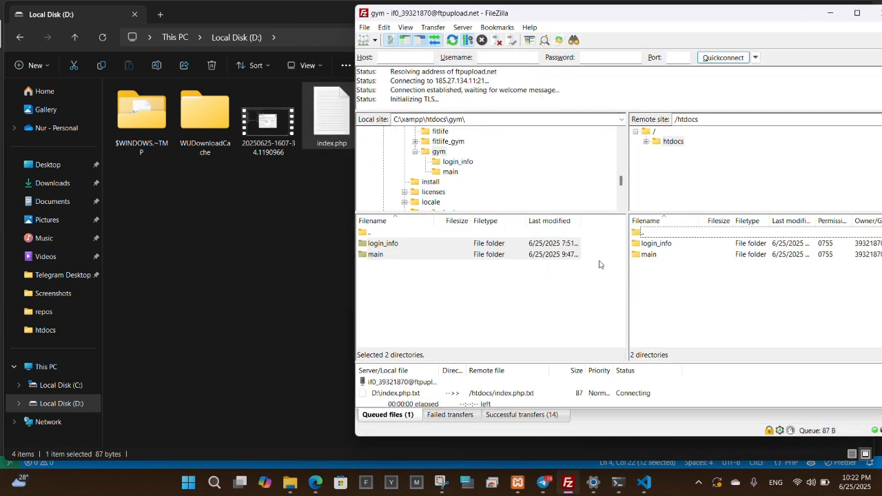
drag(725, 18, 570, 30)
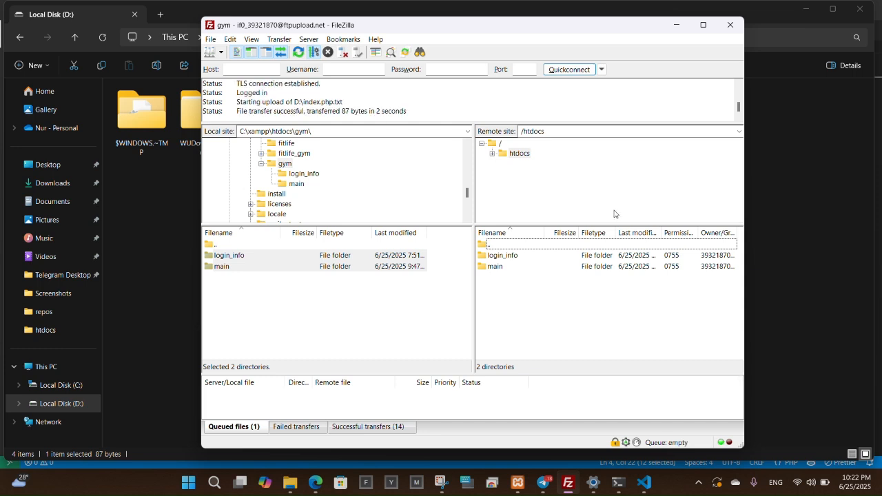
right_click(505, 299)
click(494, 299)
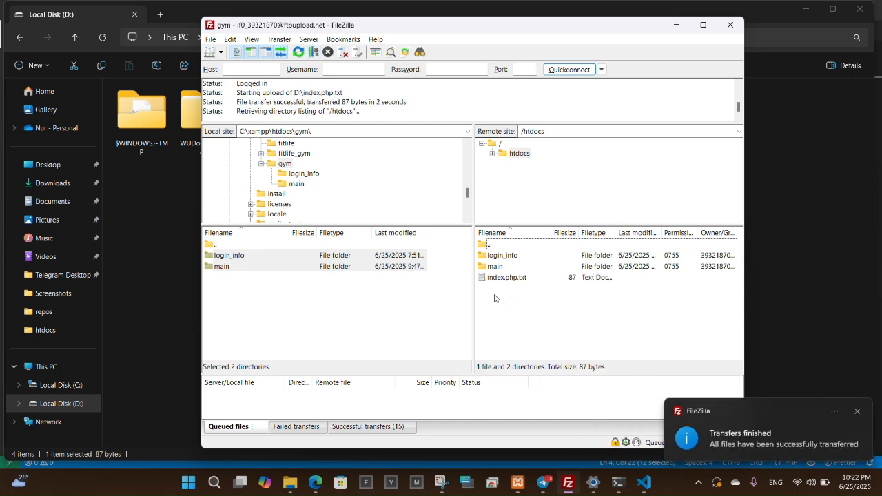
click(498, 277)
right_click(504, 277)
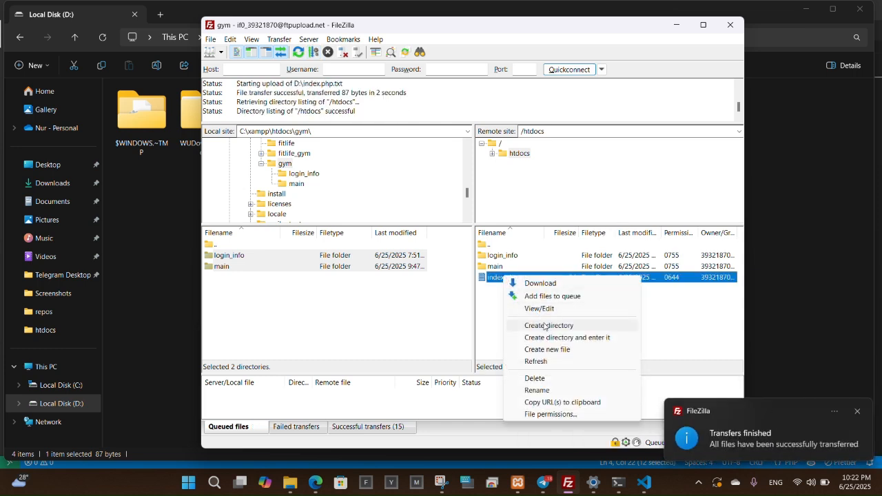
Rename the remote index.php.txt to index.php by removing the .txt extension.
click(537, 390)
click(529, 277)
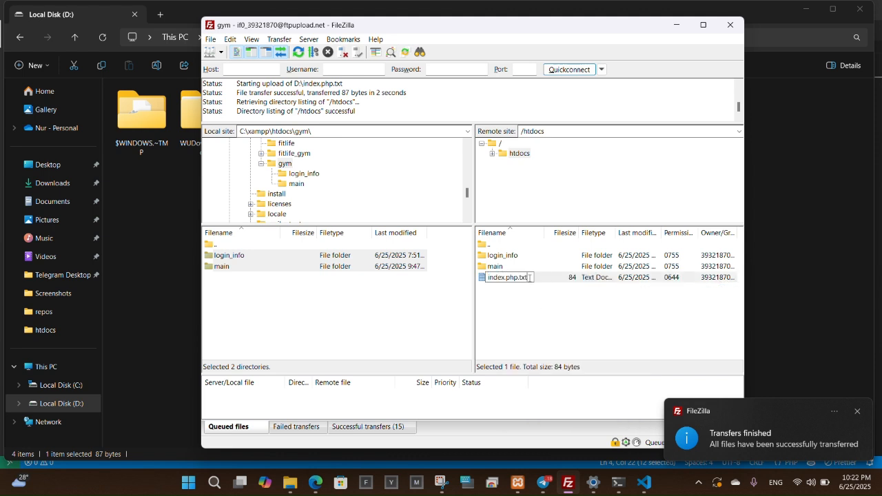
key(BackSpace)
key(BackSpace)
key(BackSpace)
key(BackSpace)
key(Return)
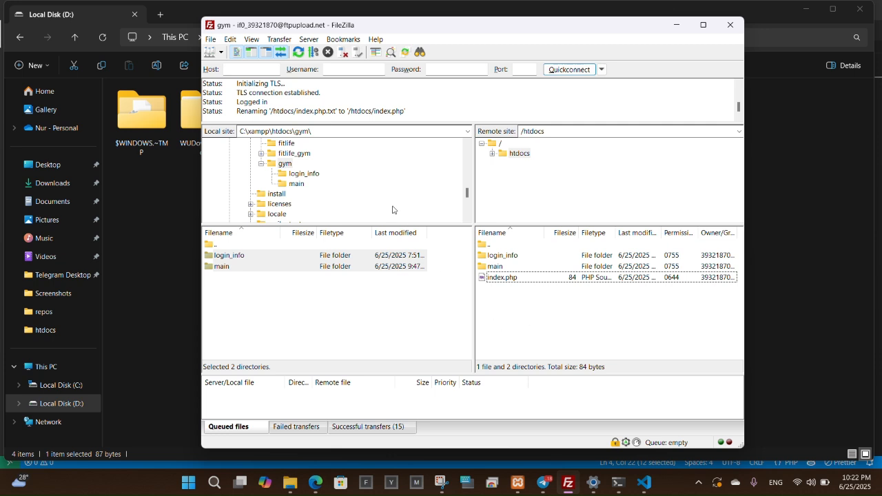
Copy the fitlife.infinityfreeapp.com domain from the InfinityFree dashboard and load it in a new tab.
click(315, 485)
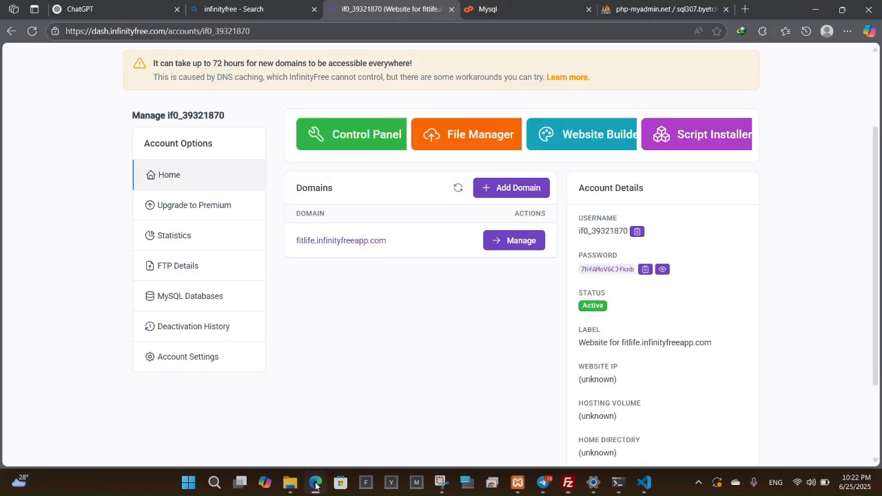
drag(416, 241, 288, 242)
key(ctrl+c)
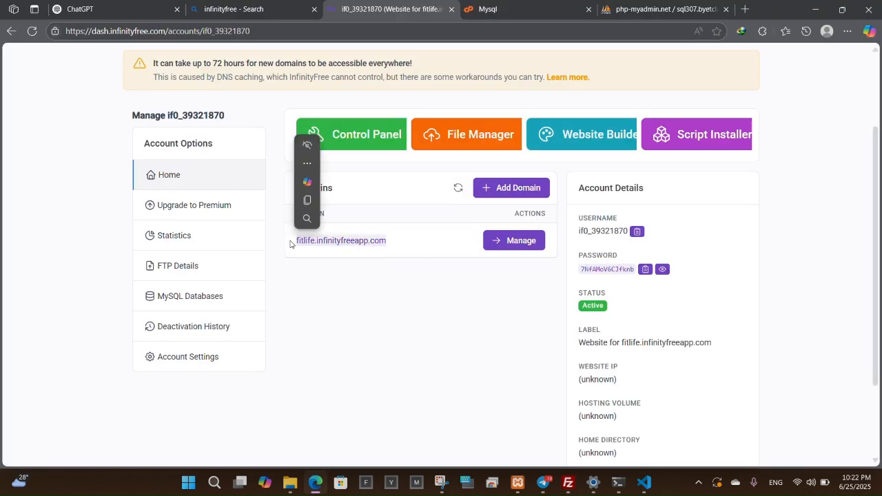
key(ctrl+t)
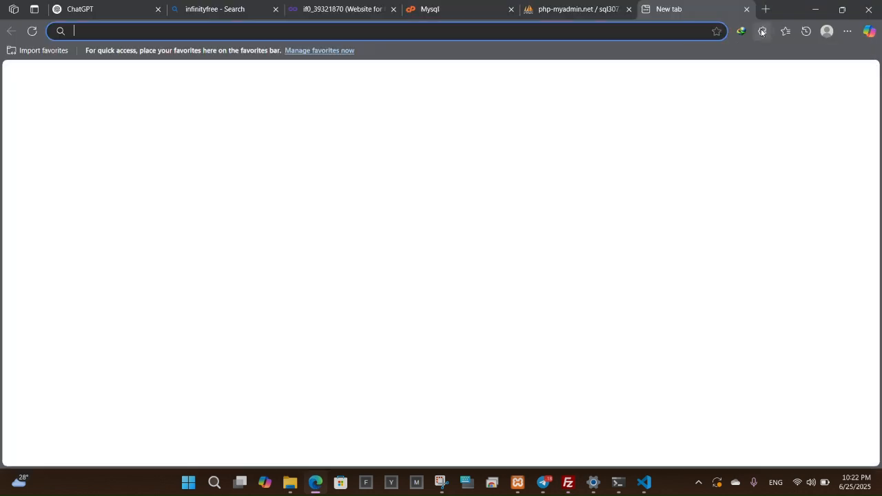
key(ctrl+v)
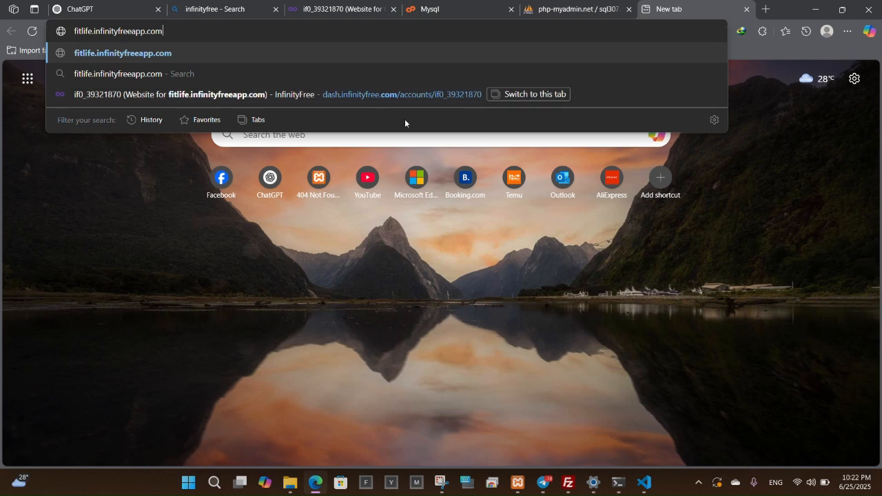
key(Return)
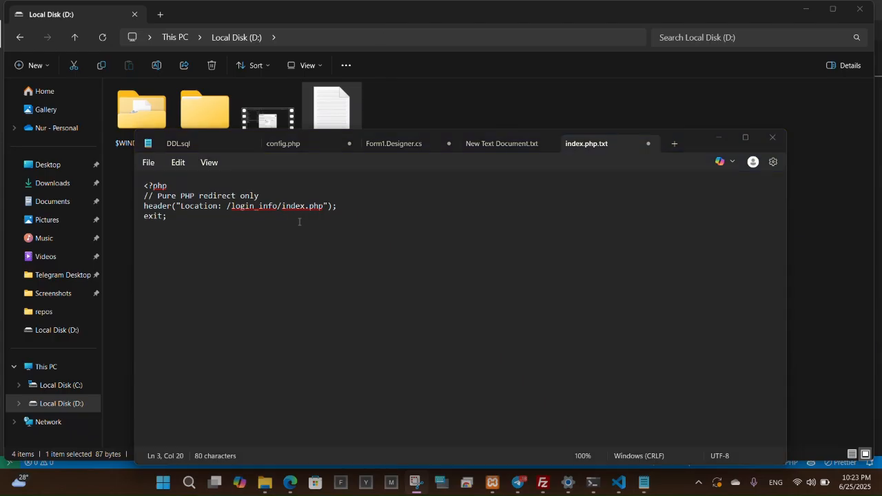
Fix the redirect to /login_info/index.php, save it, and re-upload index.php to /htdocs.
click(227, 207)
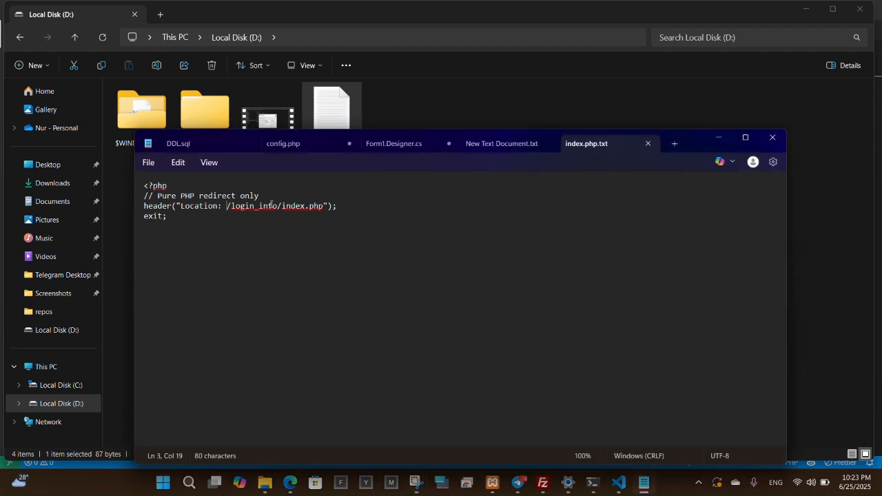
click(774, 140)
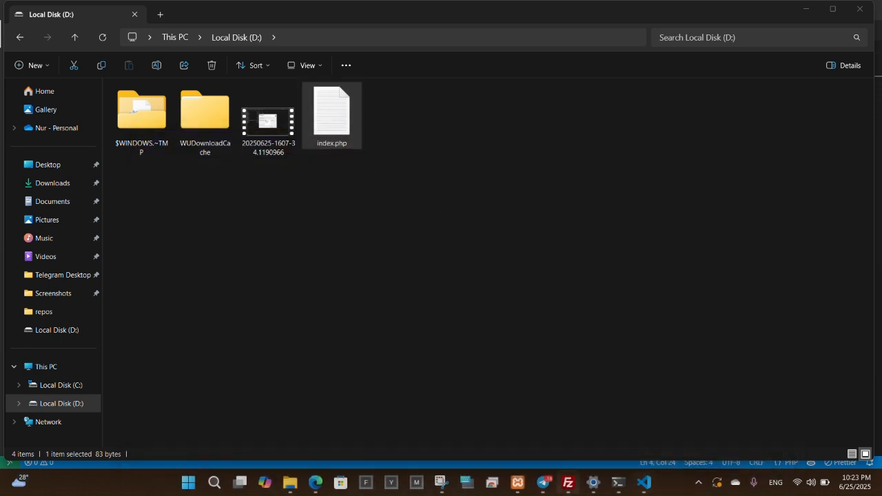
click(569, 482)
drag(548, 17, 673, 40)
drag(332, 116, 727, 297)
drag(738, 38, 584, 40)
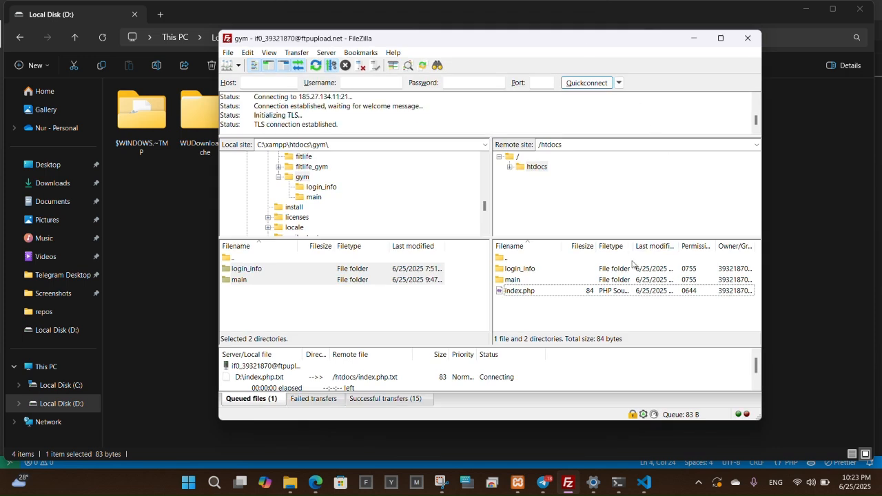
Delete the stray index.php.txt from the server's /htdocs folder.
right_click(537, 293)
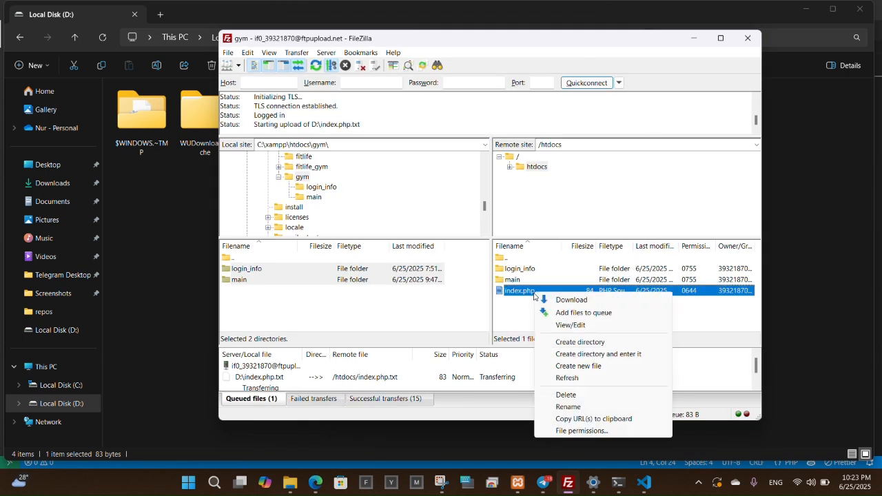
click(514, 313)
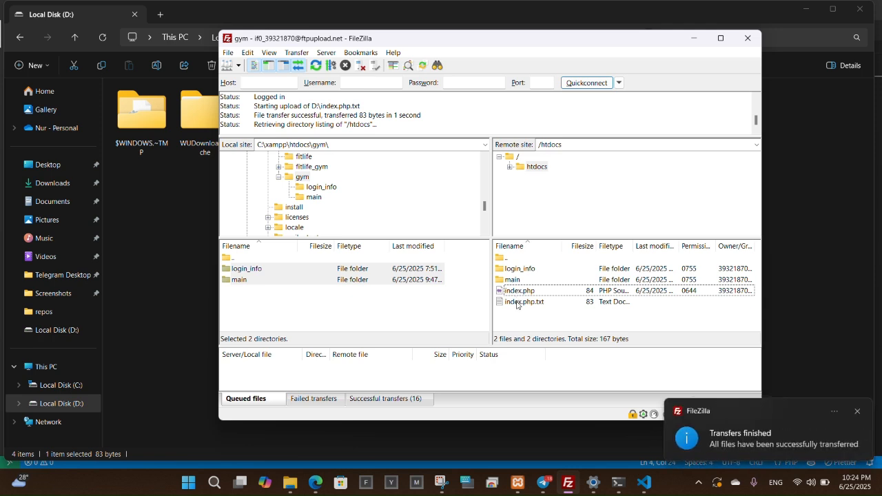
right_click(518, 303)
click(549, 406)
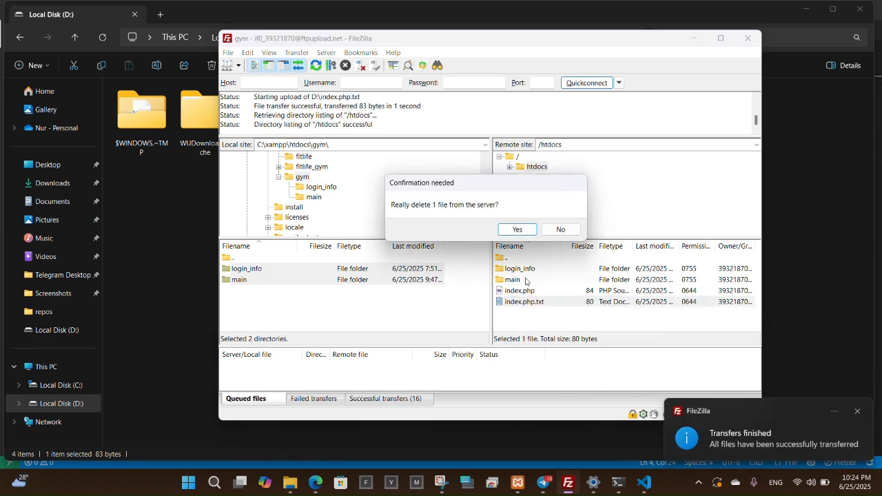
click(517, 228)
Open the remote index.php for editing in the system's default PHP editor.
right_click(524, 293)
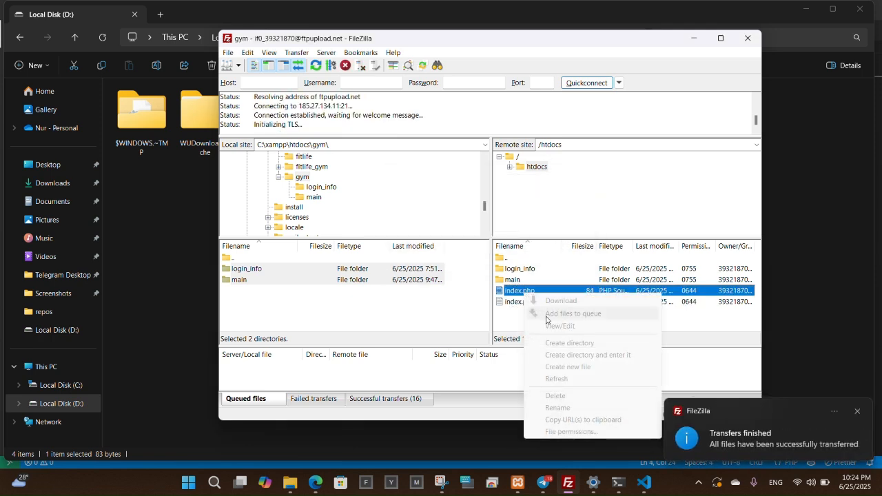
click(519, 318)
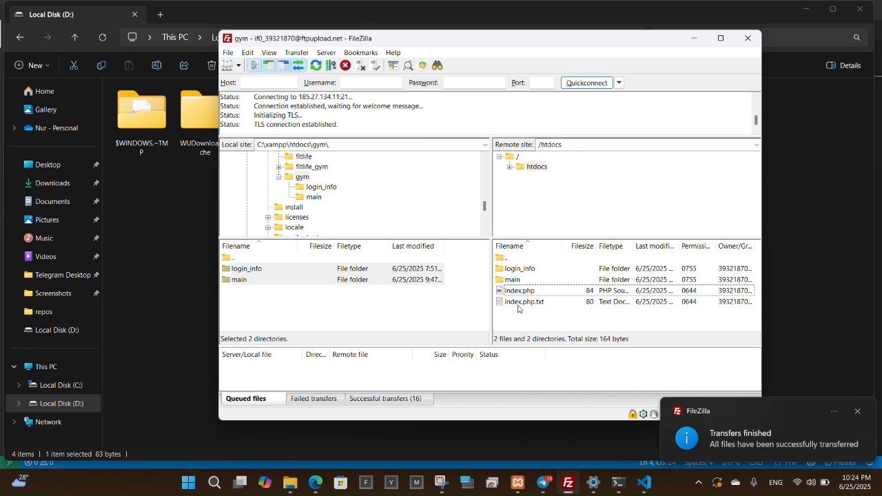
right_click(527, 292)
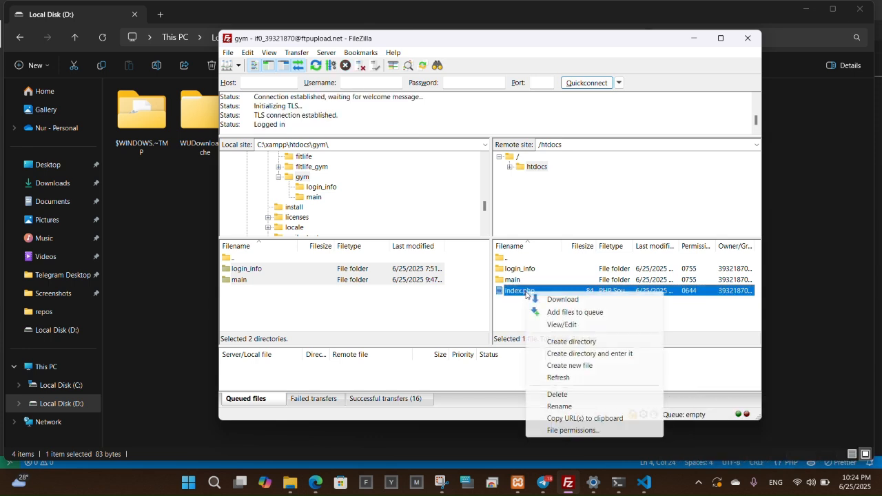
click(556, 326)
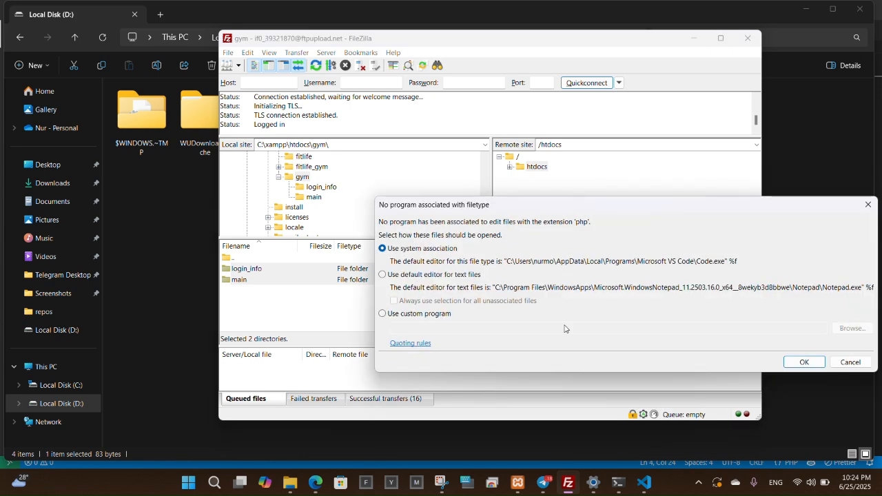
click(800, 362)
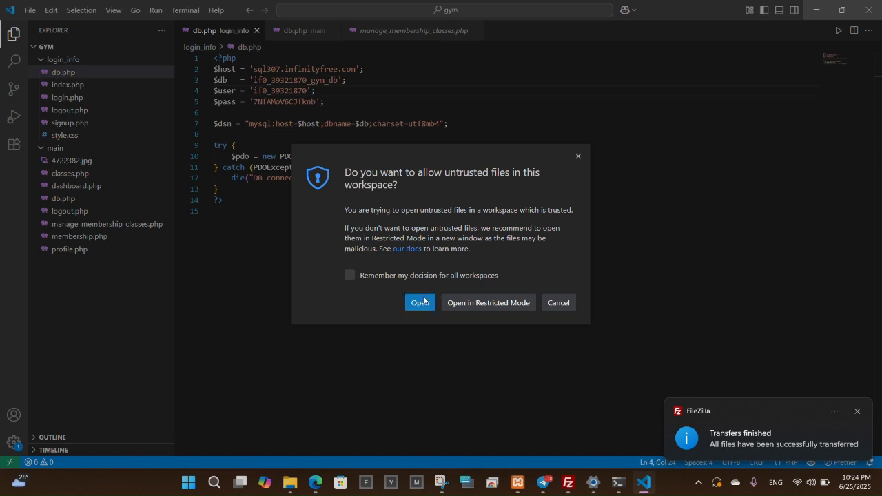
Remove 'gym/' from the Location path and delete the comment line, then upload the edited index.php.
click(420, 303)
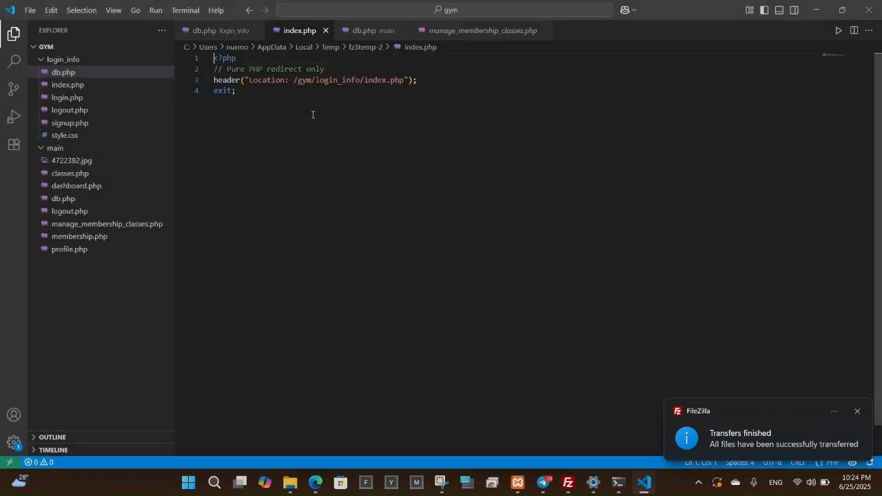
double_click(311, 81)
key(BackSpace)
key(BackSpace)
key(BackSpace)
double_click(305, 69)
key(BackSpace)
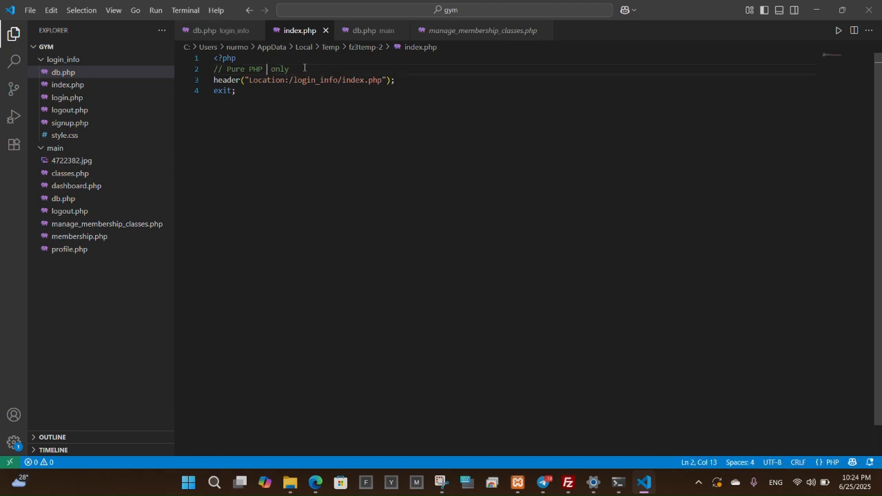
triple_click(285, 71)
key(BackSpace)
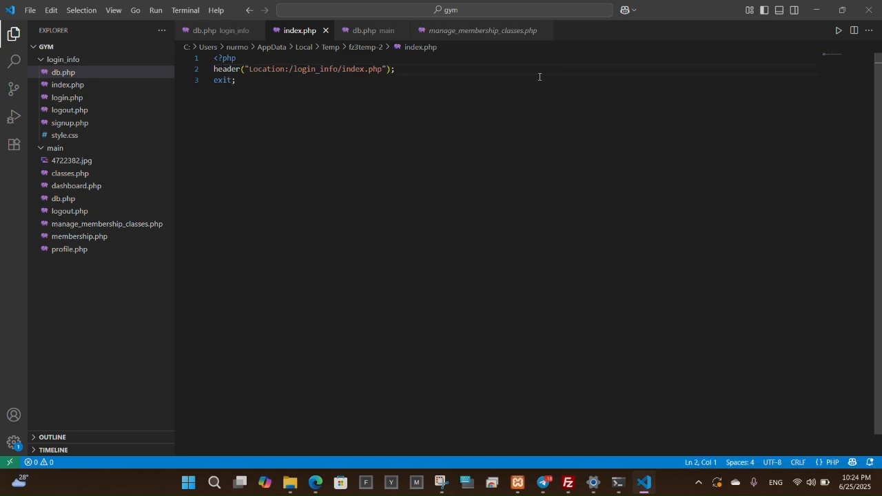
click(869, 10)
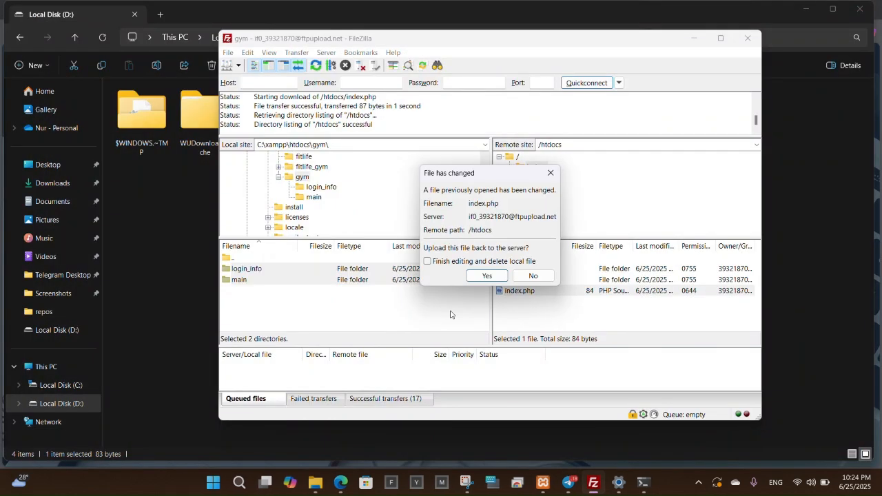
click(488, 275)
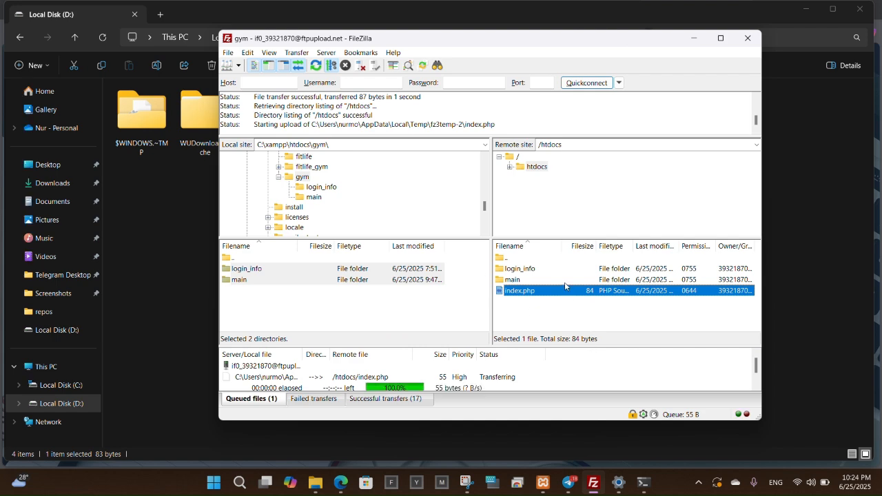
Reload the live site to reach its welcome page, then go to the Login page.
click(340, 483)
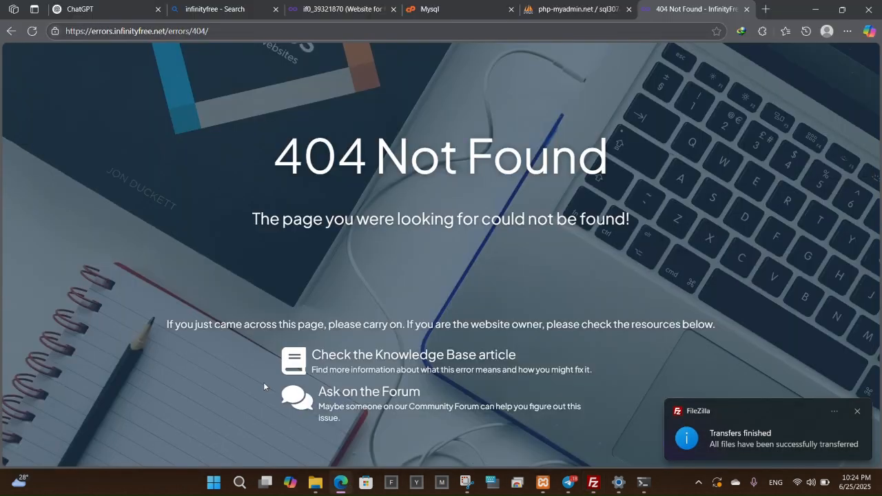
click(34, 32)
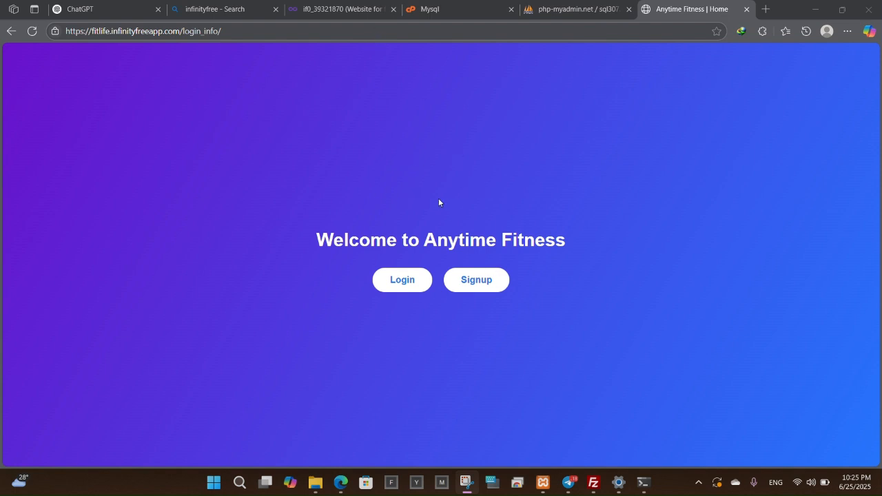
click(407, 283)
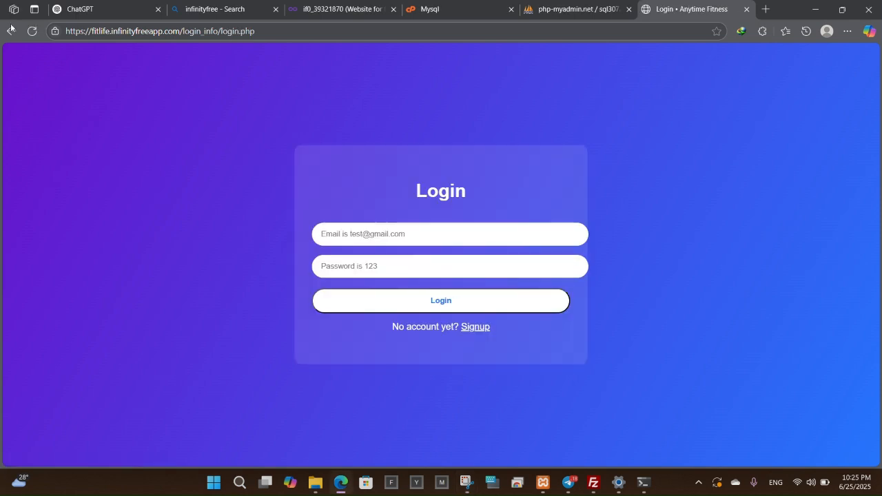
Submit the signup form with name 't', a test e-mail and a matching password and confirmation.
click(480, 328)
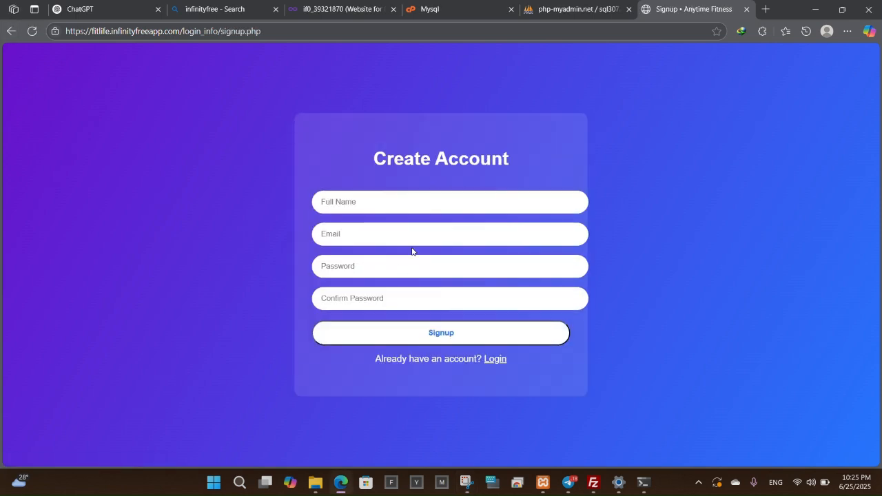
click(364, 195)
text(test)
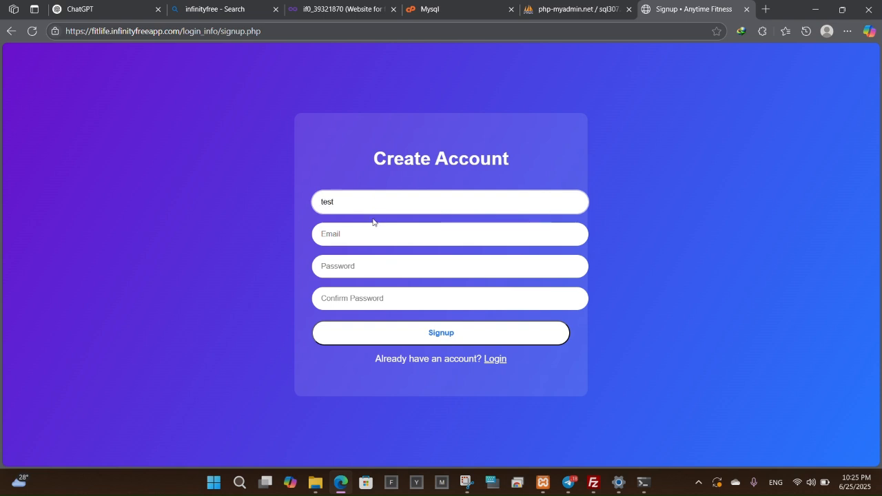
click(373, 228)
text(test@)
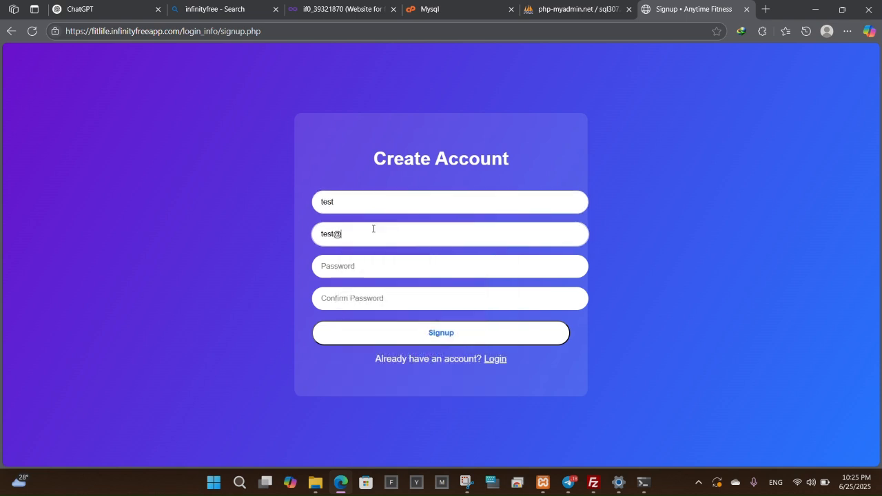
text(gmail.com)
click(377, 268)
text(123)
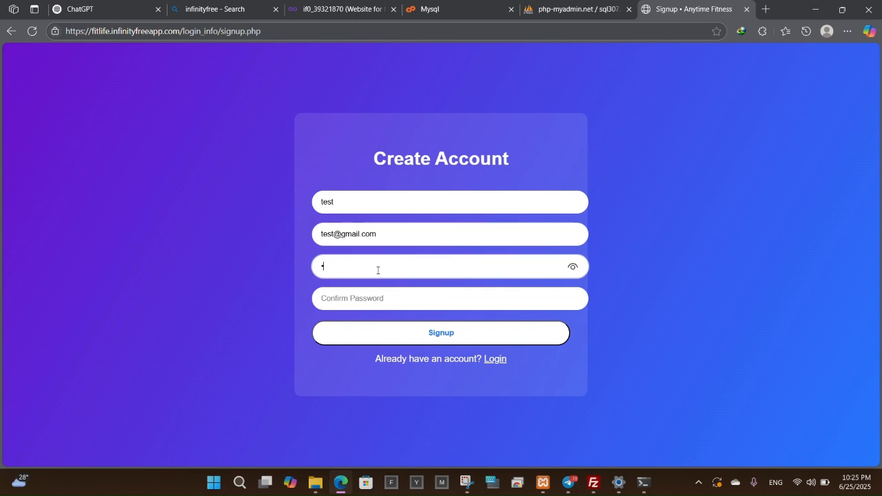
click(372, 300)
text(123)
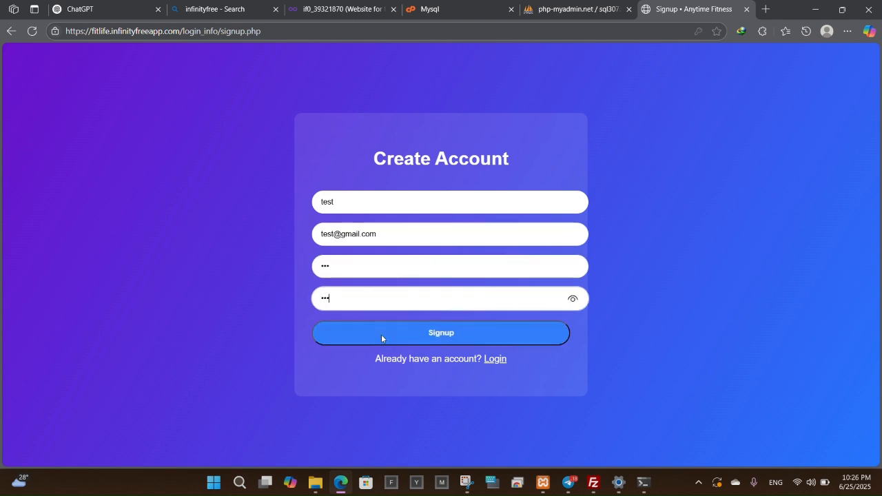
click(382, 334)
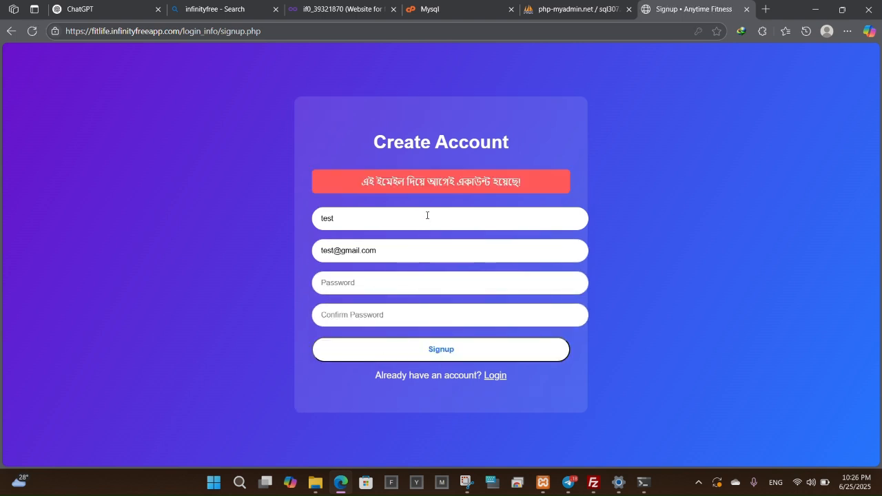
Log in with the test account, using the autofilled e-mail and its password.
click(495, 375)
click(383, 234)
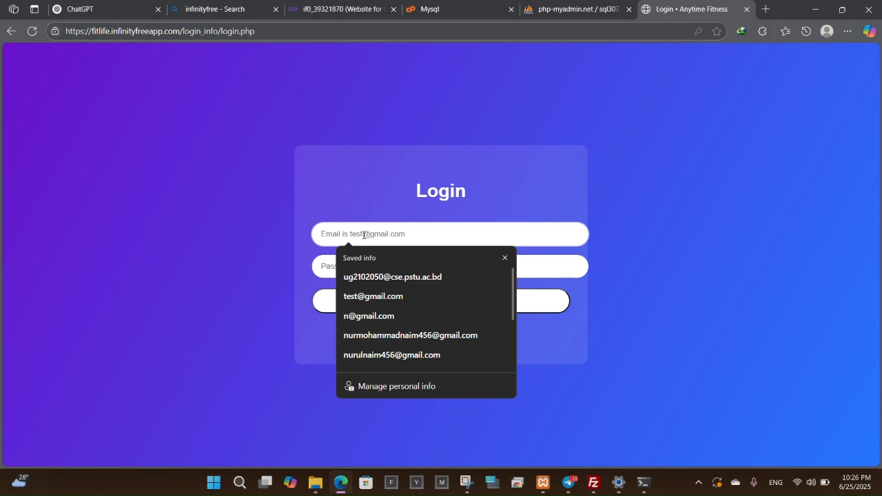
text(tew)
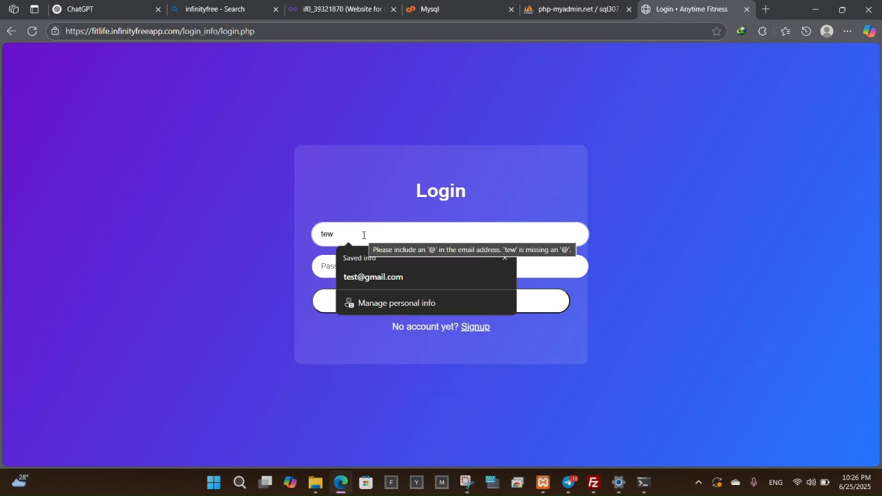
click(373, 276)
click(374, 276)
text(12)
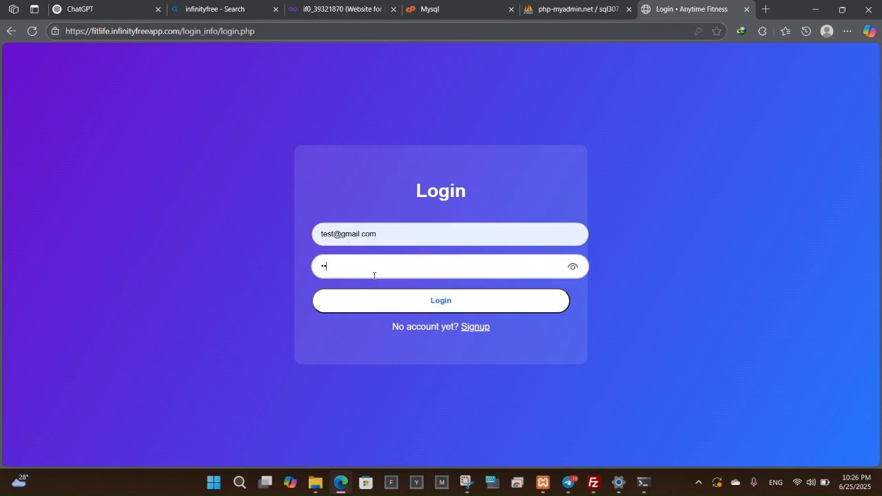
text(3)
click(385, 306)
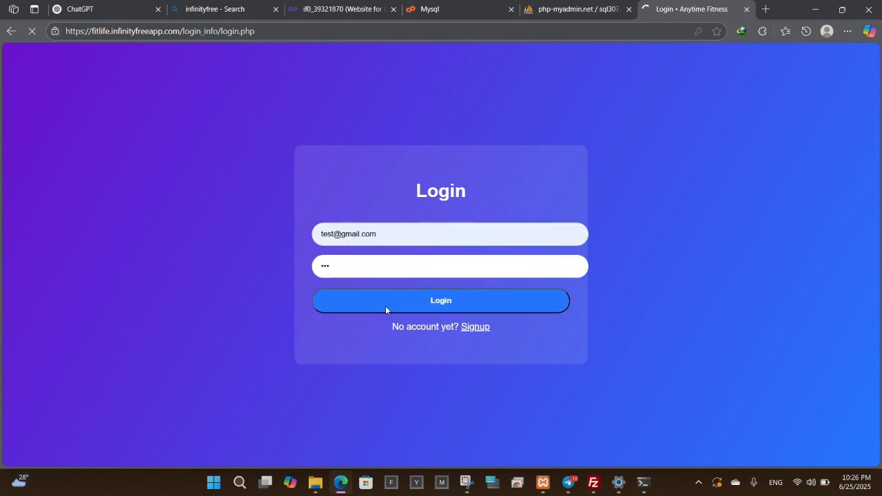